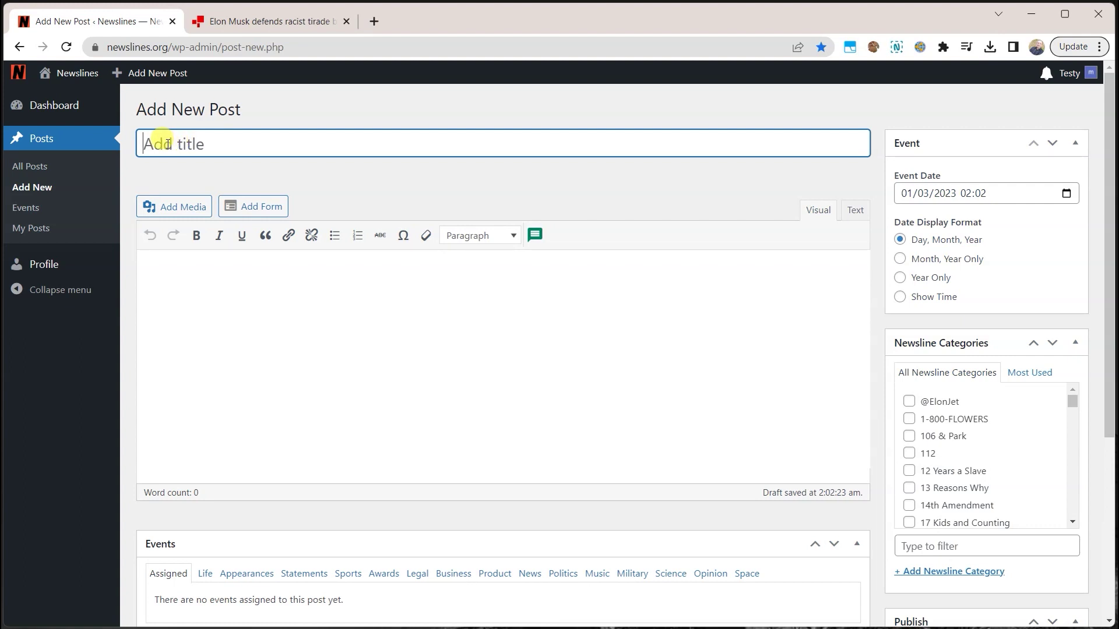
# - Examine the post form's event types under Life, Appearances and Statements, and its event date setting
pyautogui.click(183, 273)
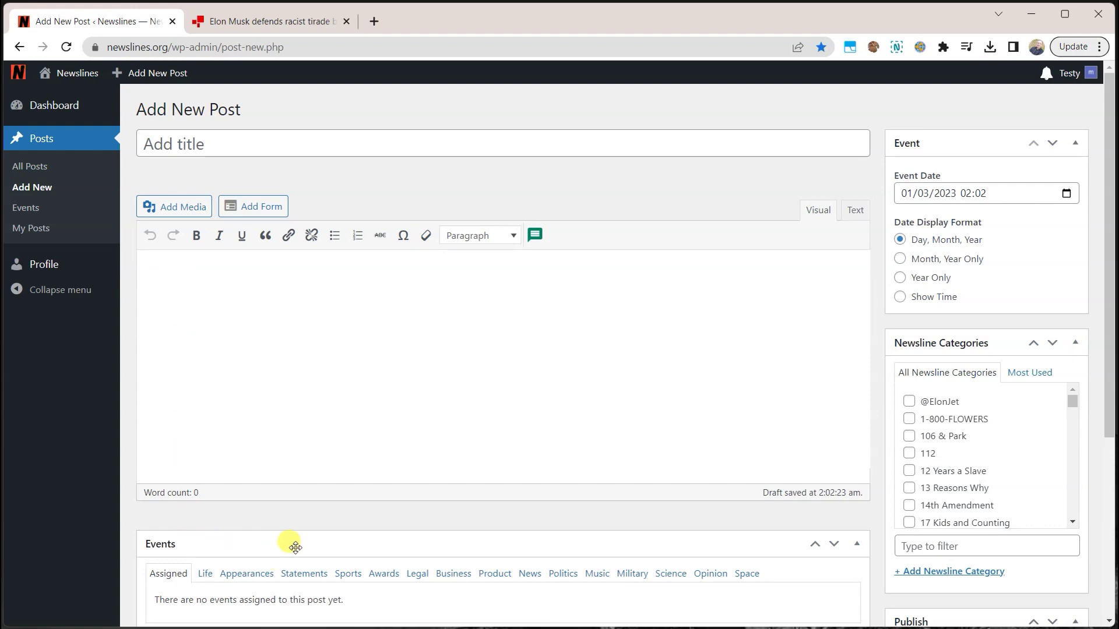
pyautogui.scroll(-3, 303, 548)
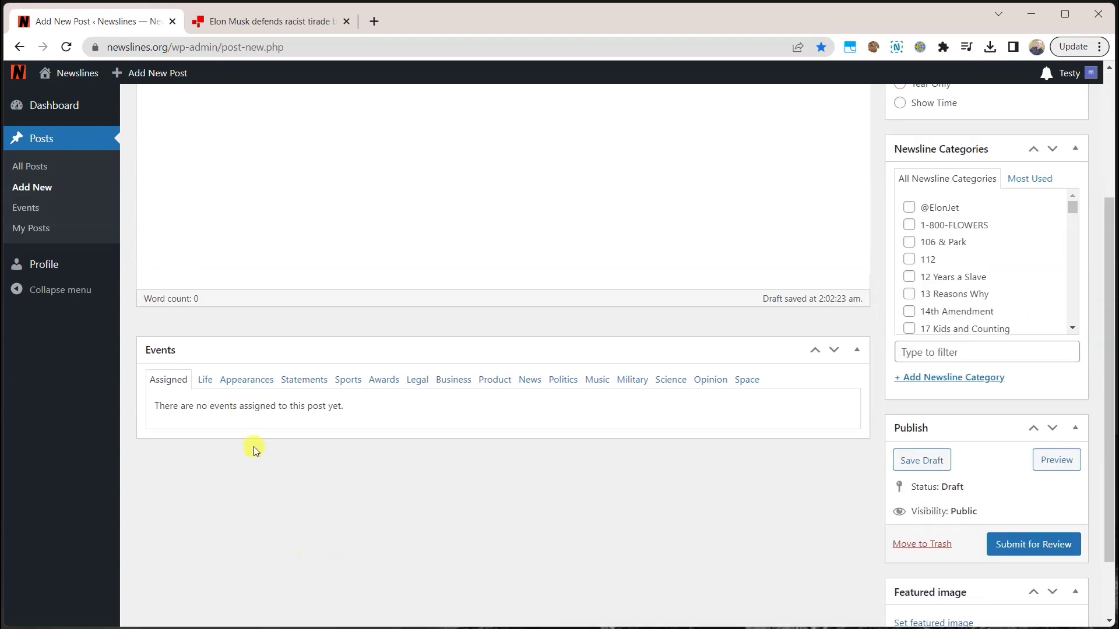
pyautogui.click(204, 380)
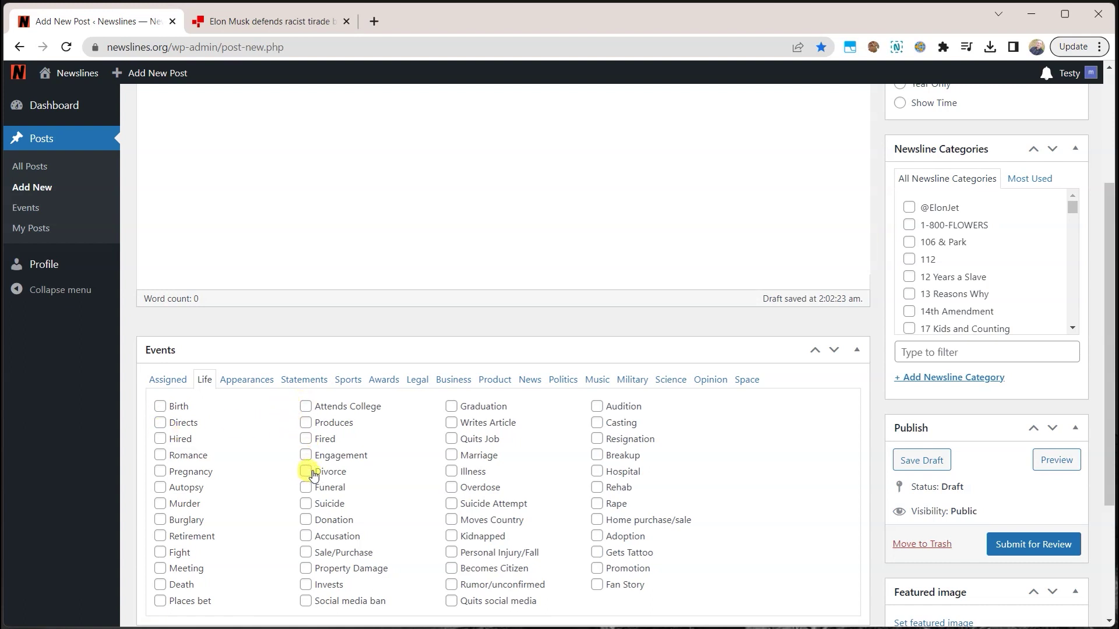
pyautogui.click(250, 388)
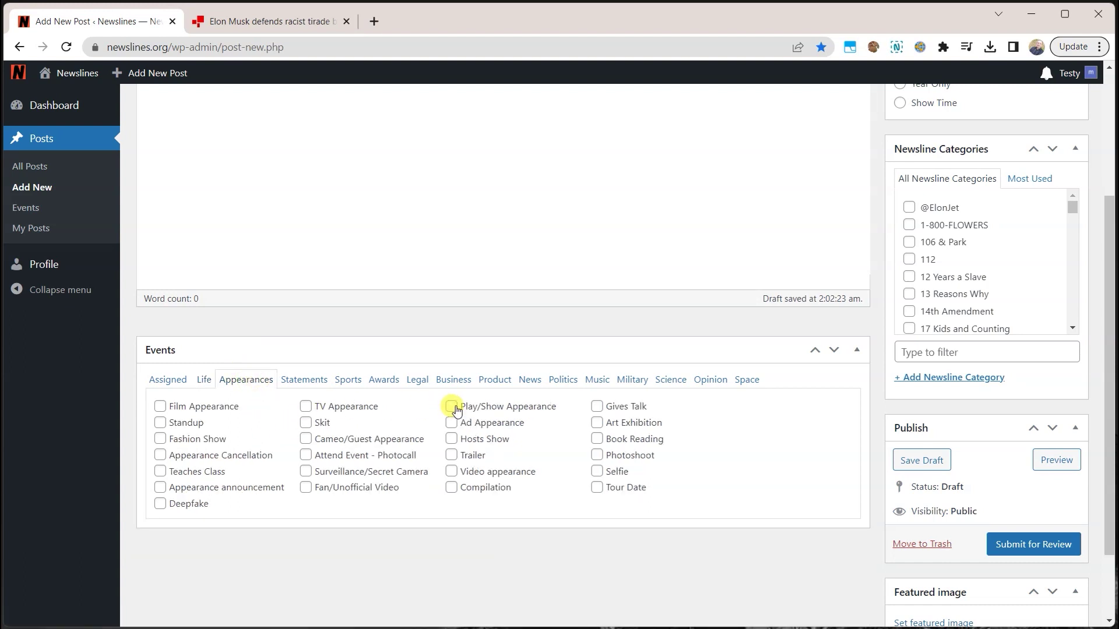
pyautogui.click(318, 384)
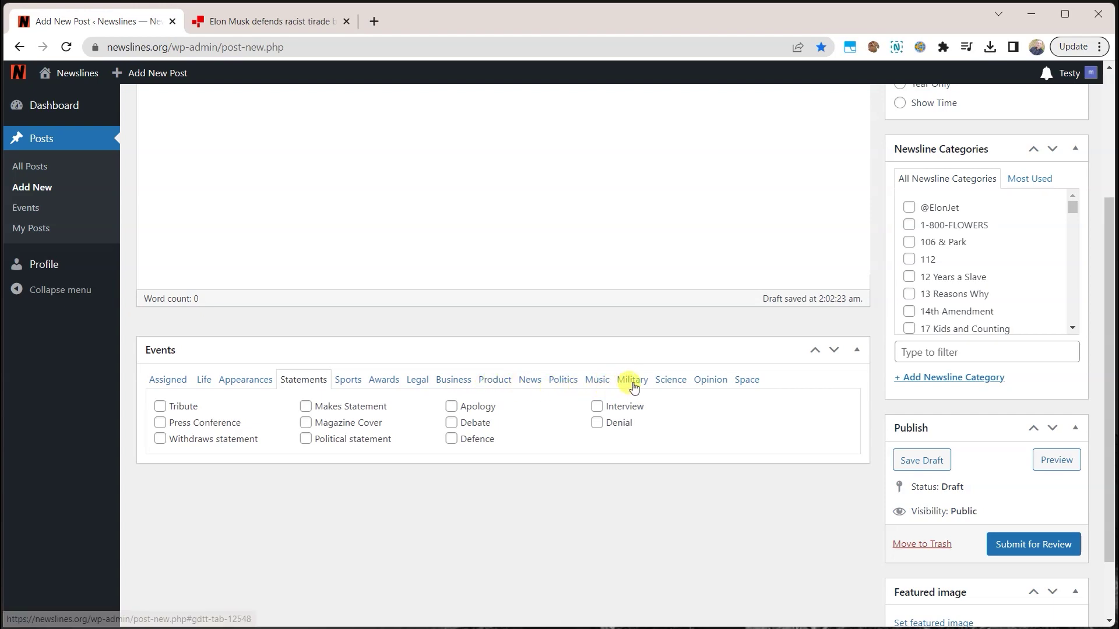
pyautogui.scroll(3, 933, 349)
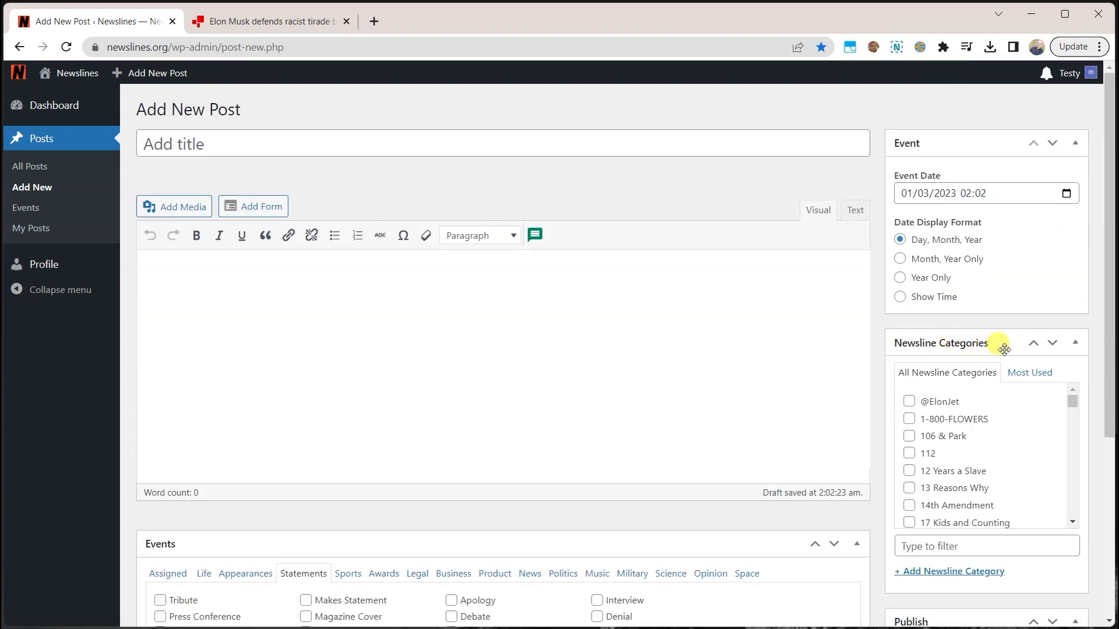
pyautogui.click(931, 200)
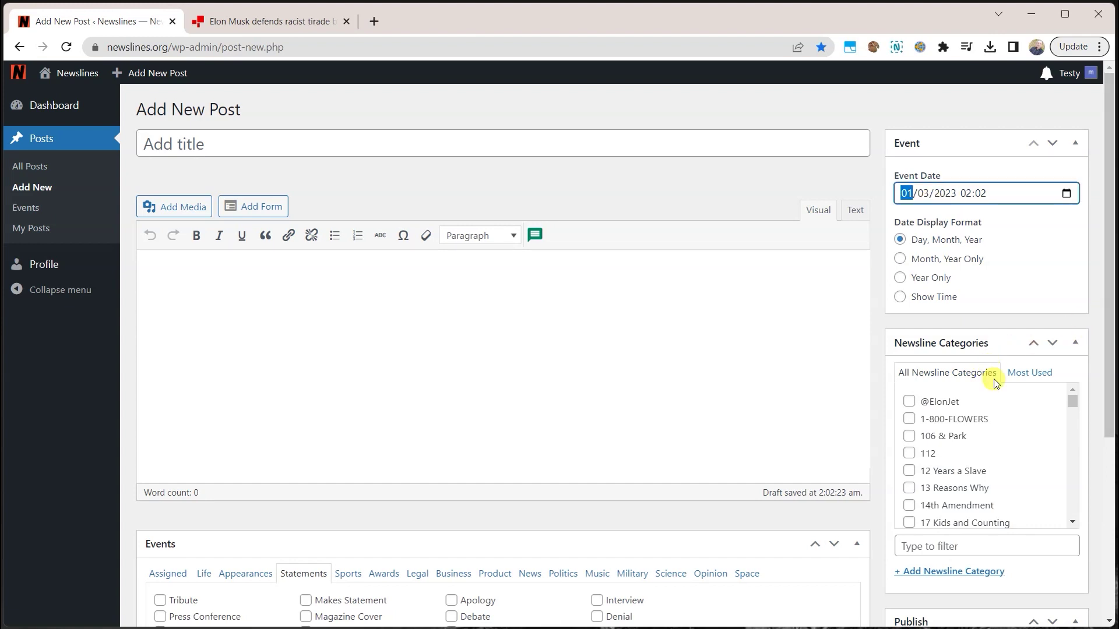
# - Filter the newsline categories for Elon Musk, assign that category to the post, and clear the filter
pyautogui.moveTo(1109, 387); pyautogui.dragTo(1106, 437)
pyautogui.click(916, 475)
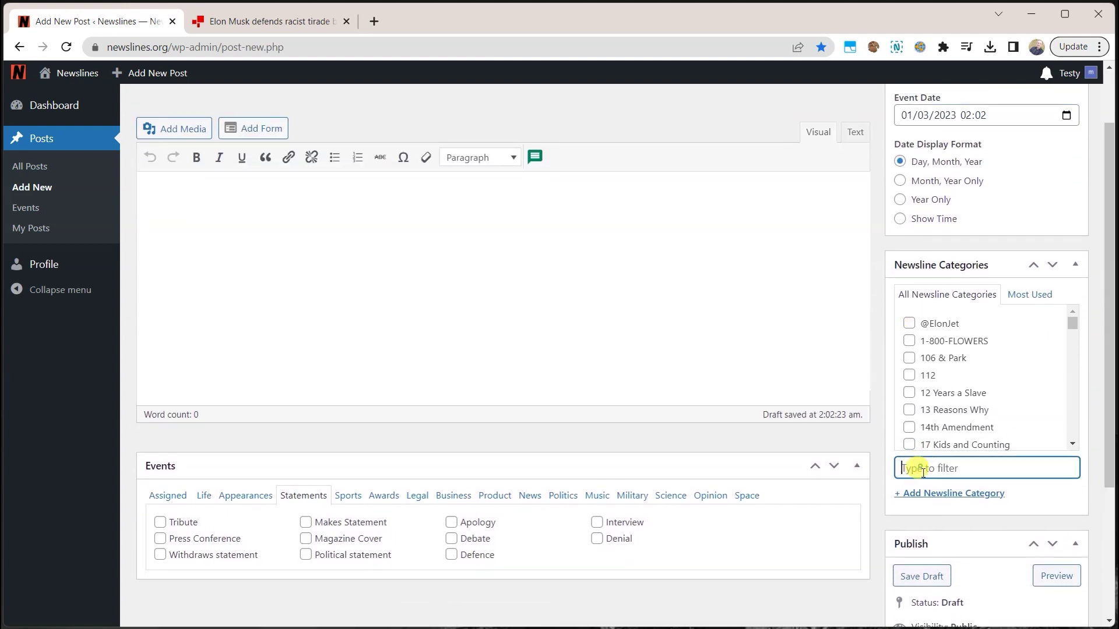
pyautogui.write('Elon MUsk')
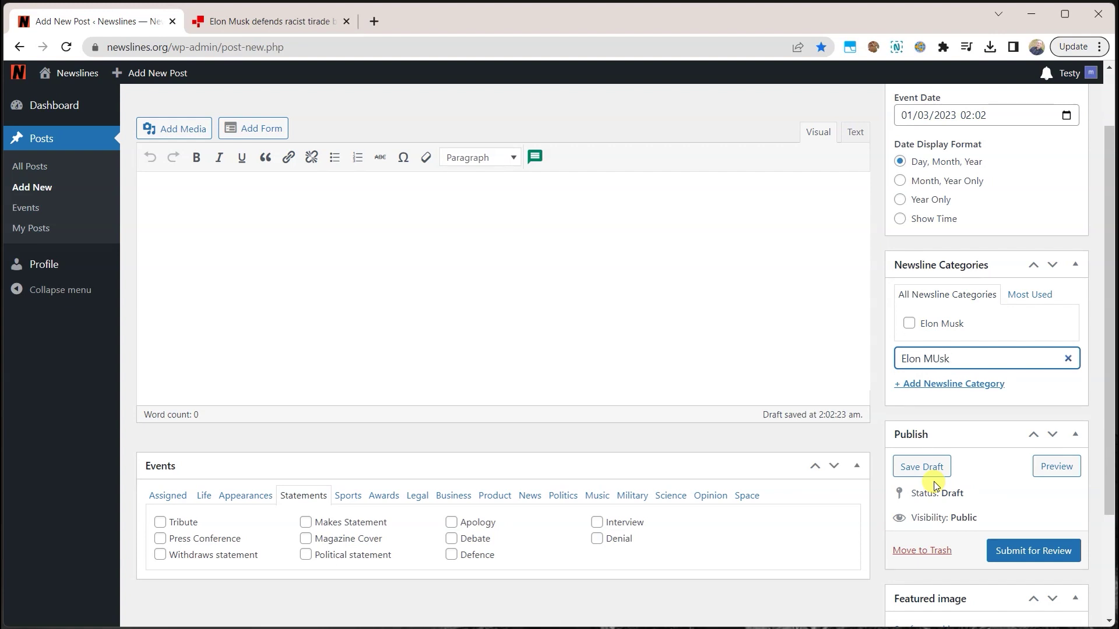
pyautogui.click(909, 323)
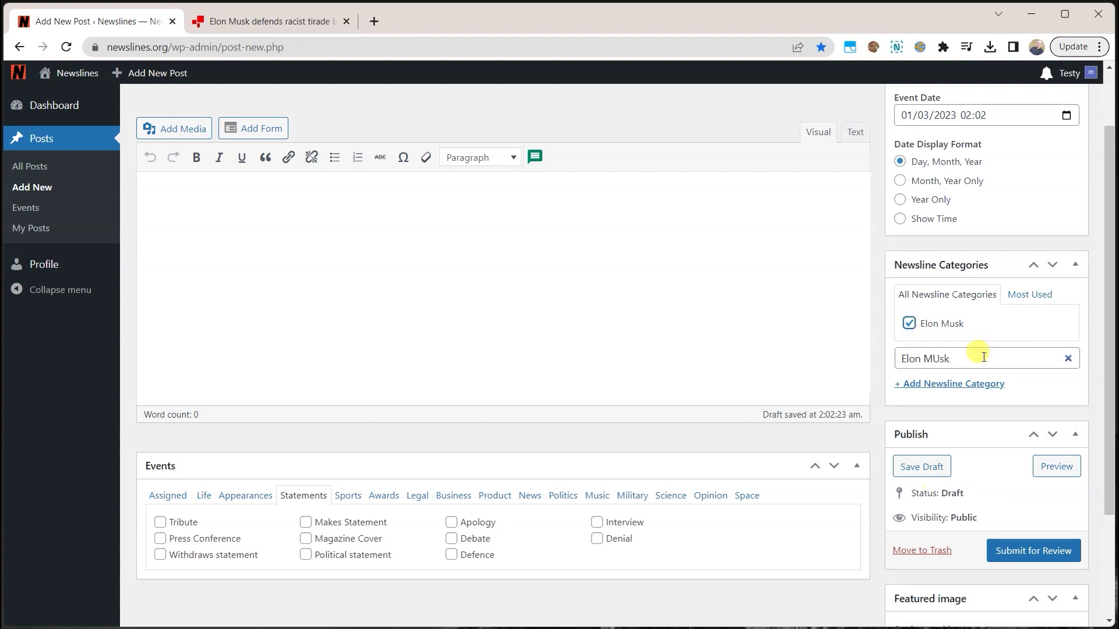
pyautogui.click(1068, 358)
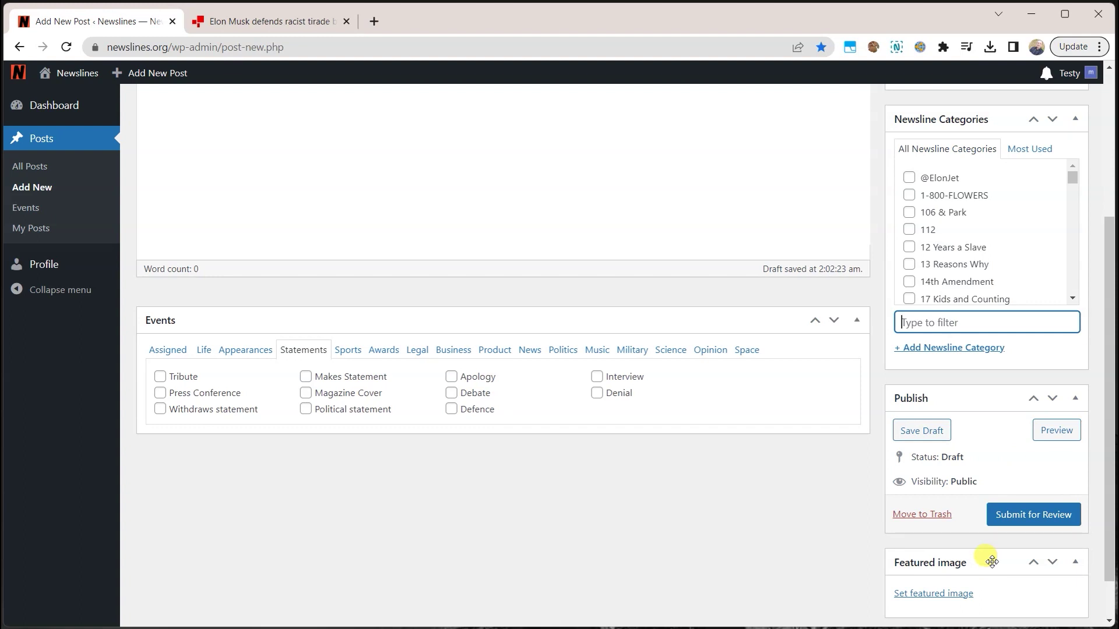
pyautogui.scroll(4, 272, 275)
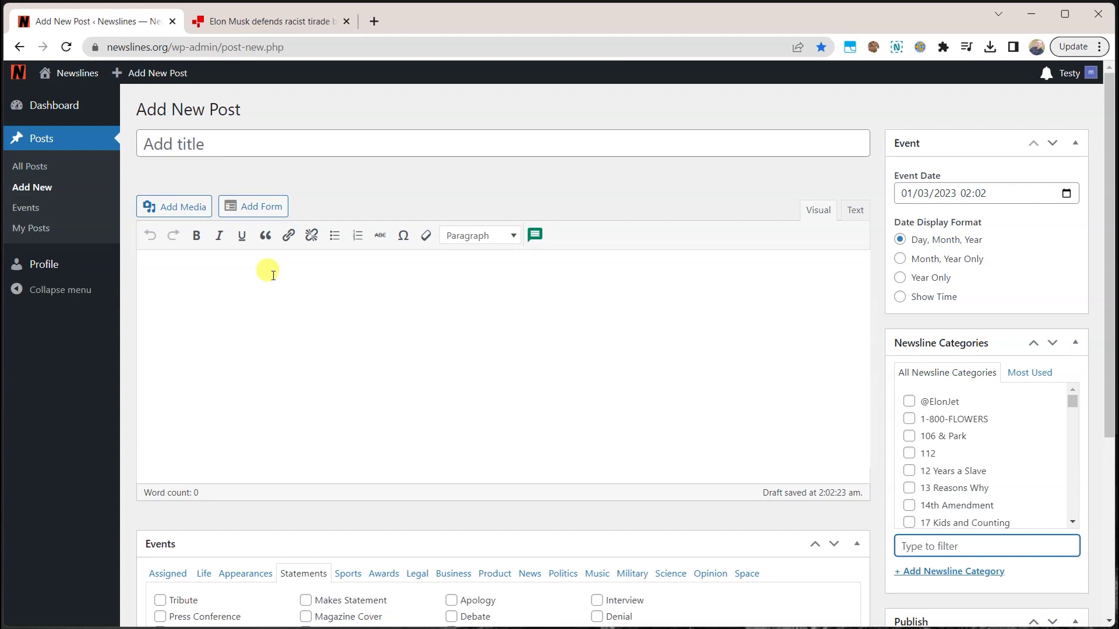
# - Switch to the BBC article on Elon Musk defending Scott Adams and read its headline, opening paragraphs and embedded tweet
pyautogui.click(279, 21)
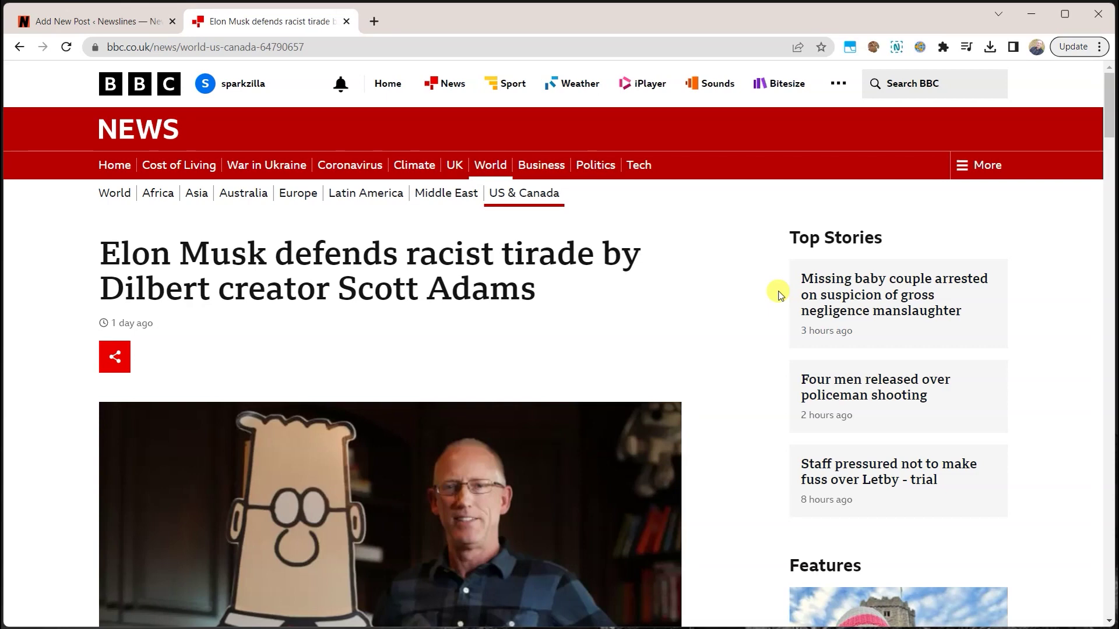
pyautogui.moveTo(1114, 108); pyautogui.dragTo(1091, 93)
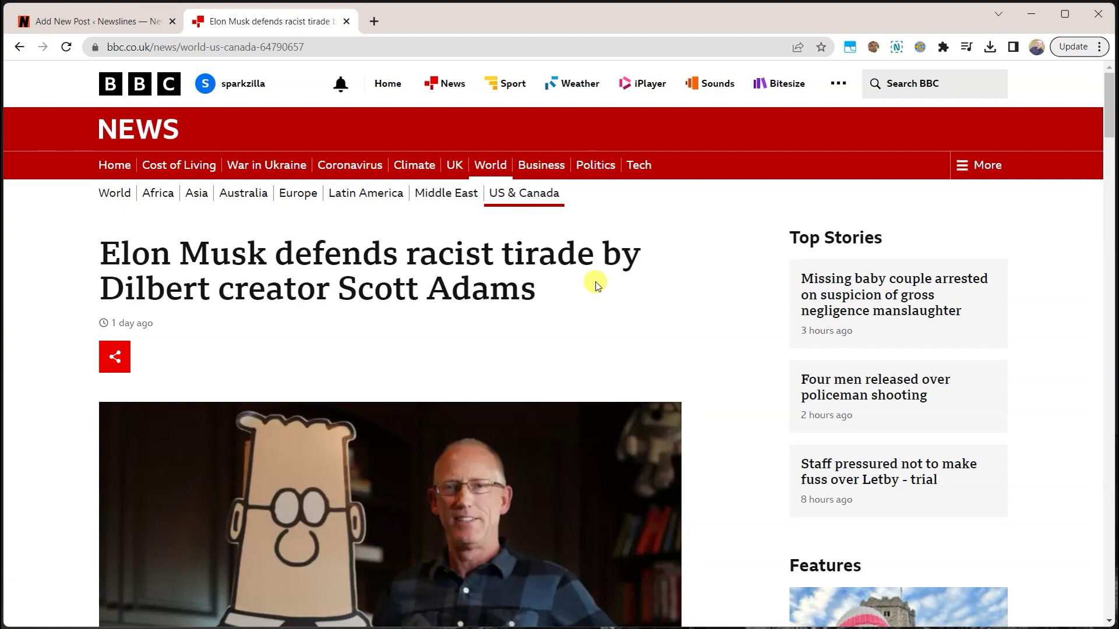
pyautogui.scroll(-2, 579, 296)
pyautogui.scroll(-6, 579, 296)
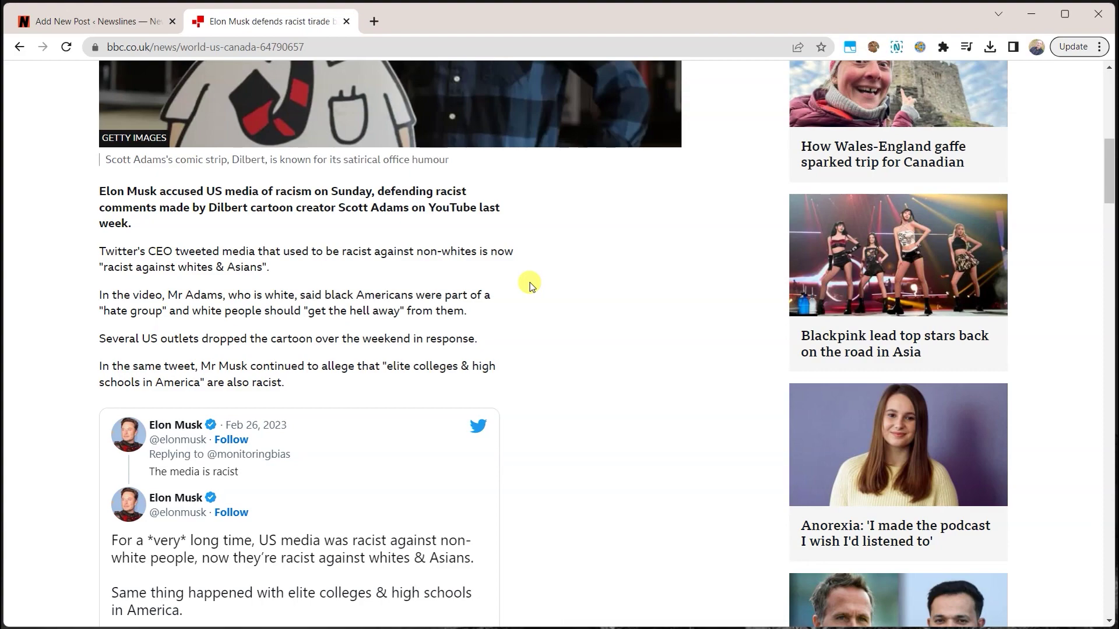
pyautogui.scroll(6, 612, 258)
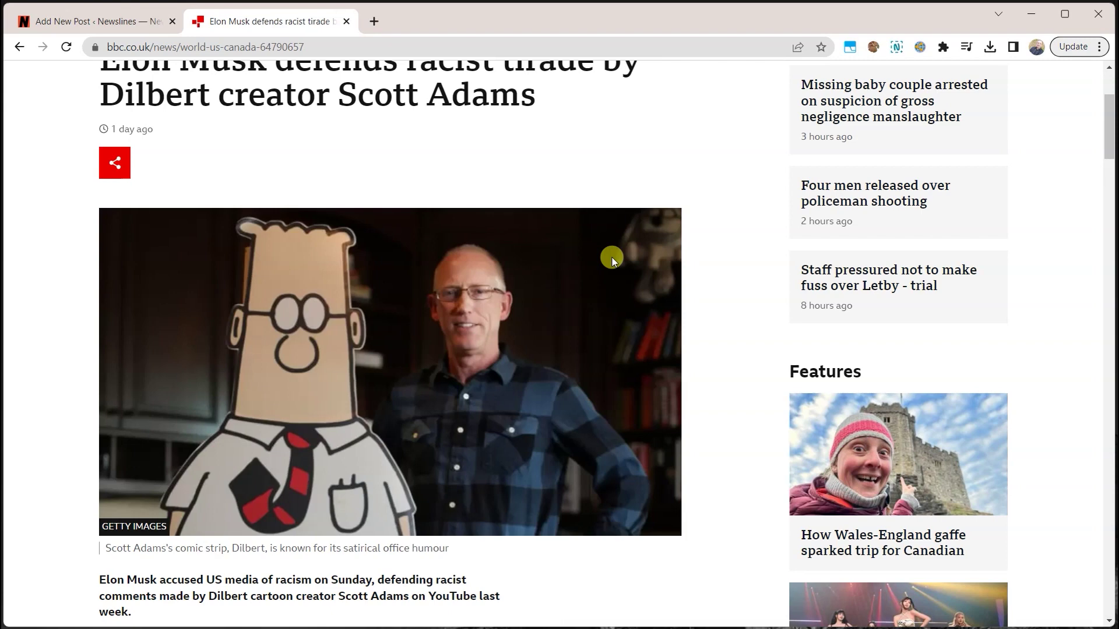
pyautogui.scroll(3, 612, 257)
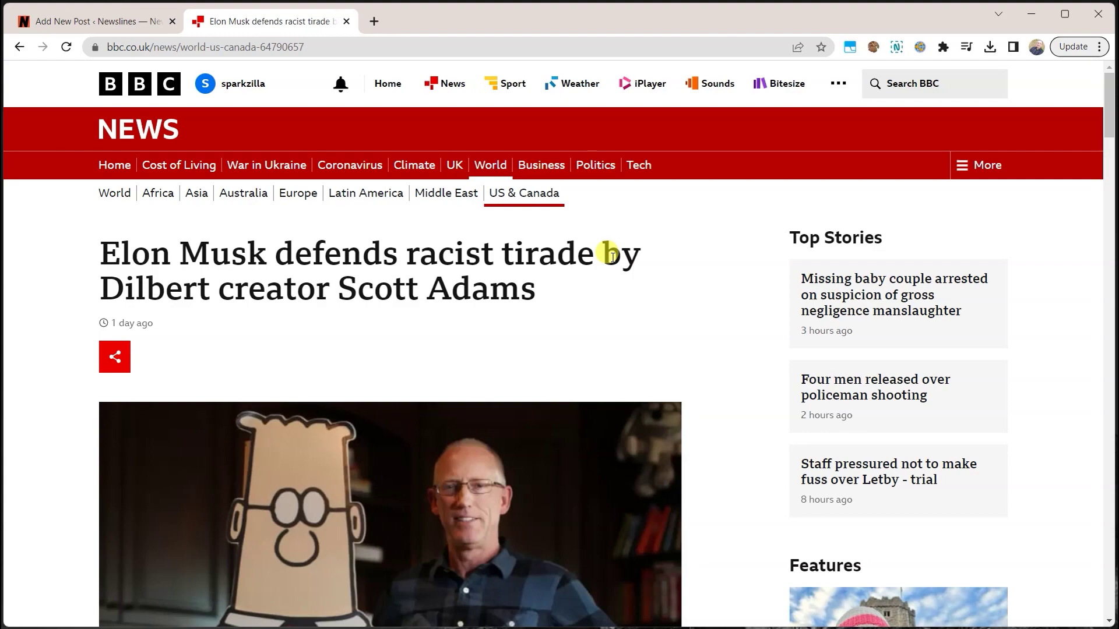
pyautogui.scroll(-12, 612, 258)
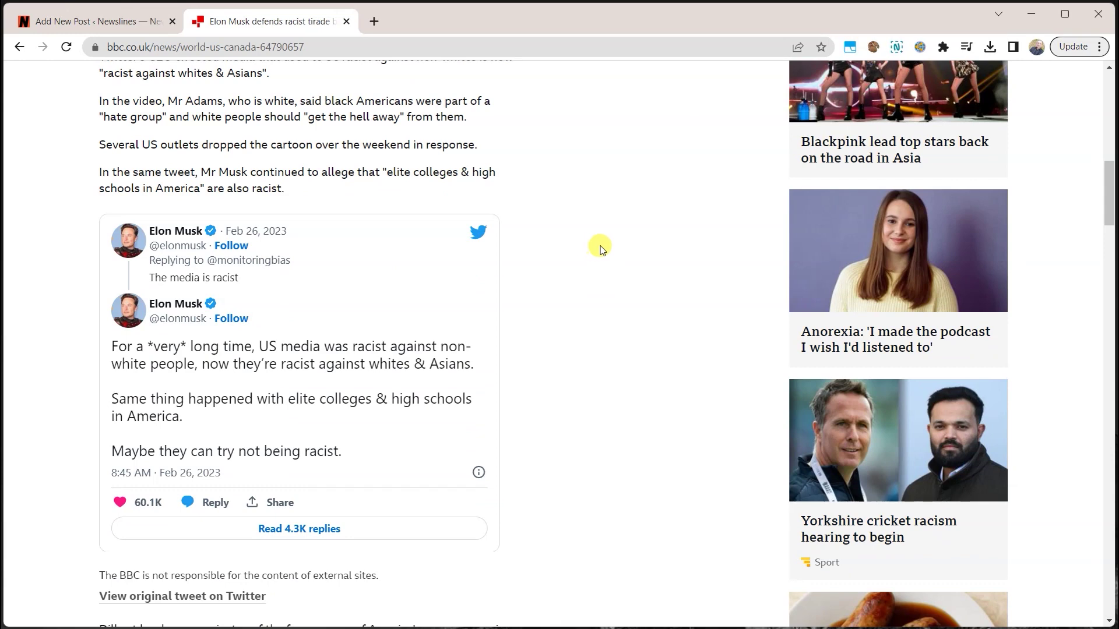
# - Copy the article's opening paragraphs, from "Elon Musk accused US media" through "are also racist."
pyautogui.scroll(3, 600, 249)
pyautogui.moveTo(101, 251); pyautogui.dragTo(496, 271)
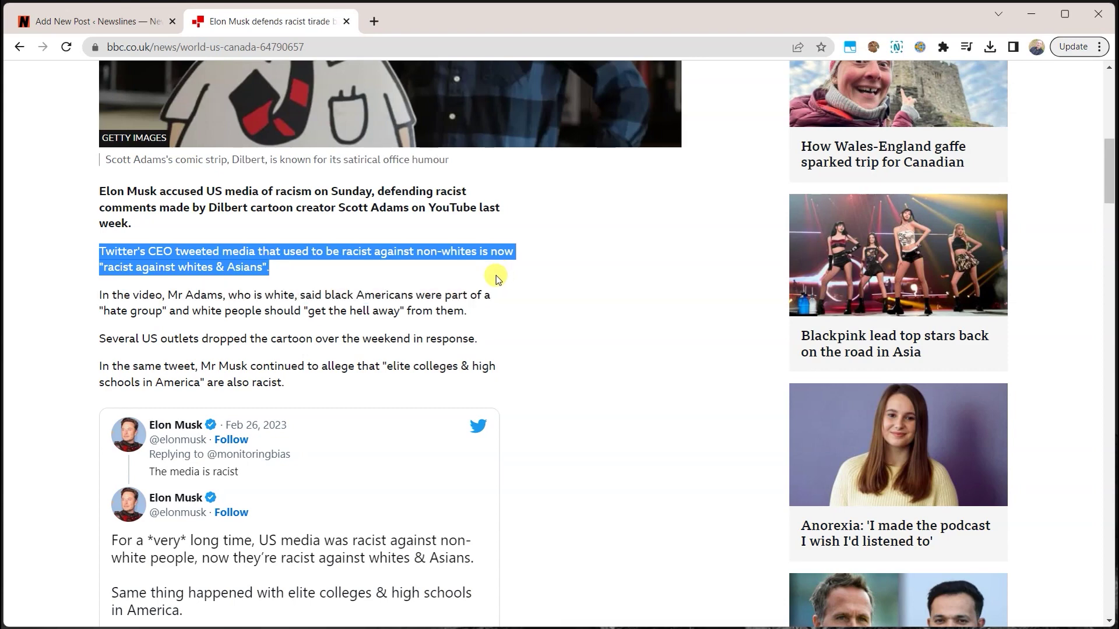
pyautogui.moveTo(99, 191); pyautogui.dragTo(395, 384)
pyautogui.rightClick(293, 342)
pyautogui.click(318, 352)
# - Examine the rest of the article below the tweet, highlighting the sentence on Dilbert being a newspaper mainstay since 1989
pyautogui.scroll(-5, 586, 373)
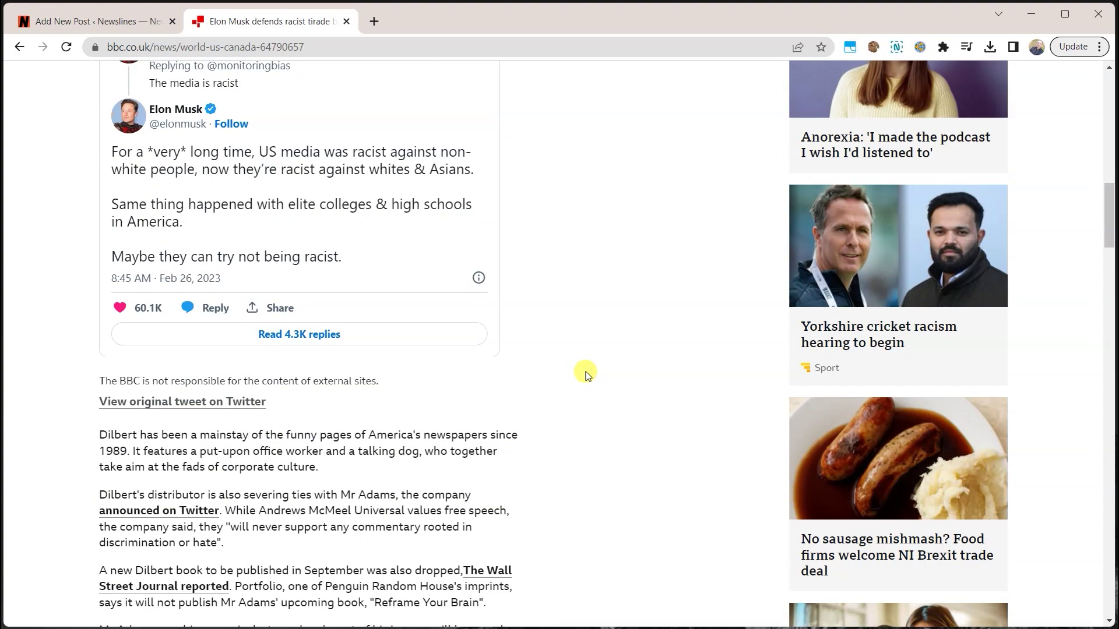
pyautogui.scroll(-3, 587, 374)
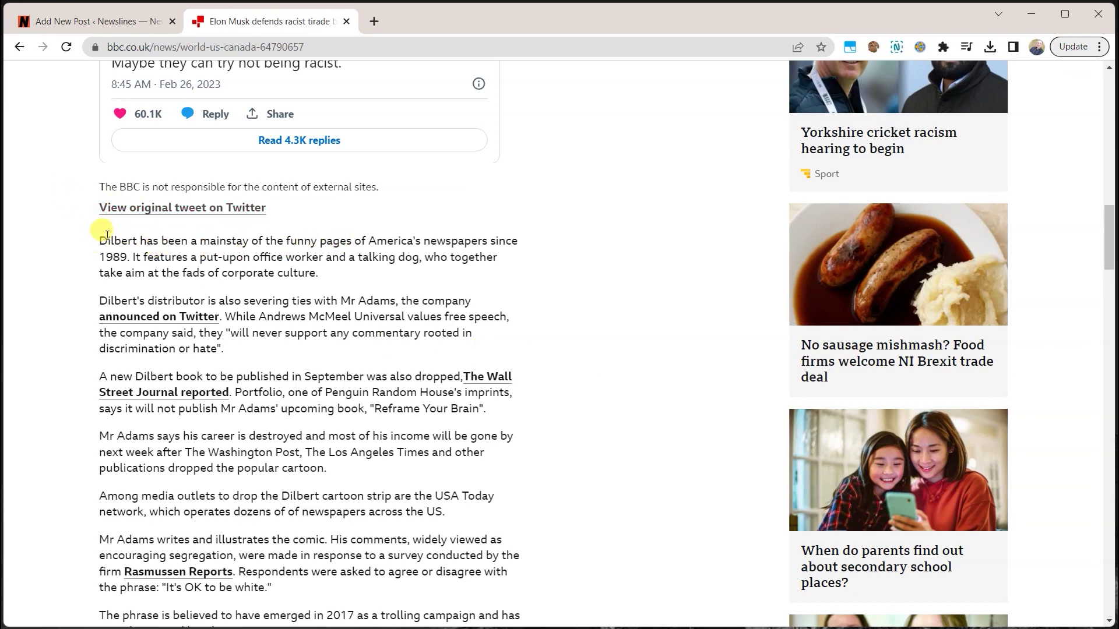
pyautogui.moveTo(102, 243); pyautogui.dragTo(130, 258)
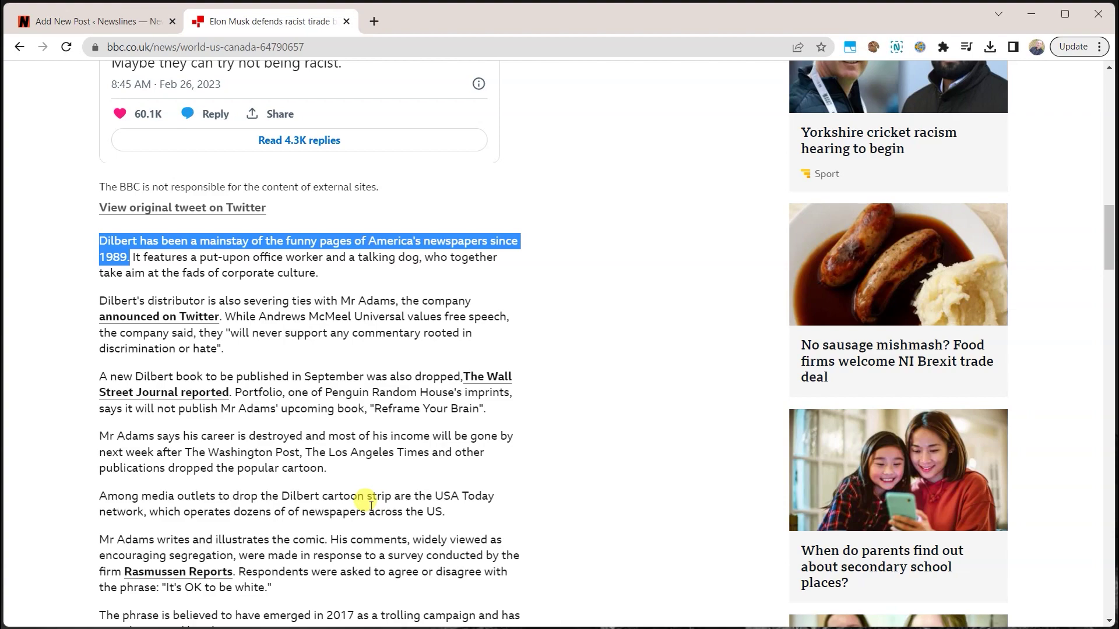
pyautogui.scroll(6, 569, 248)
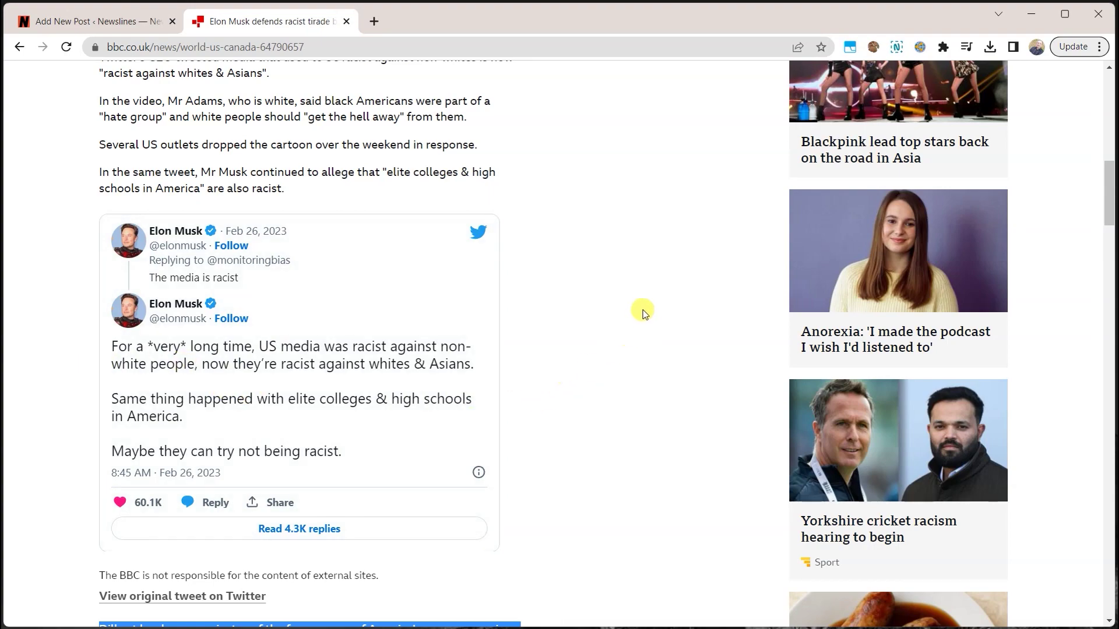
pyautogui.scroll(10, 643, 311)
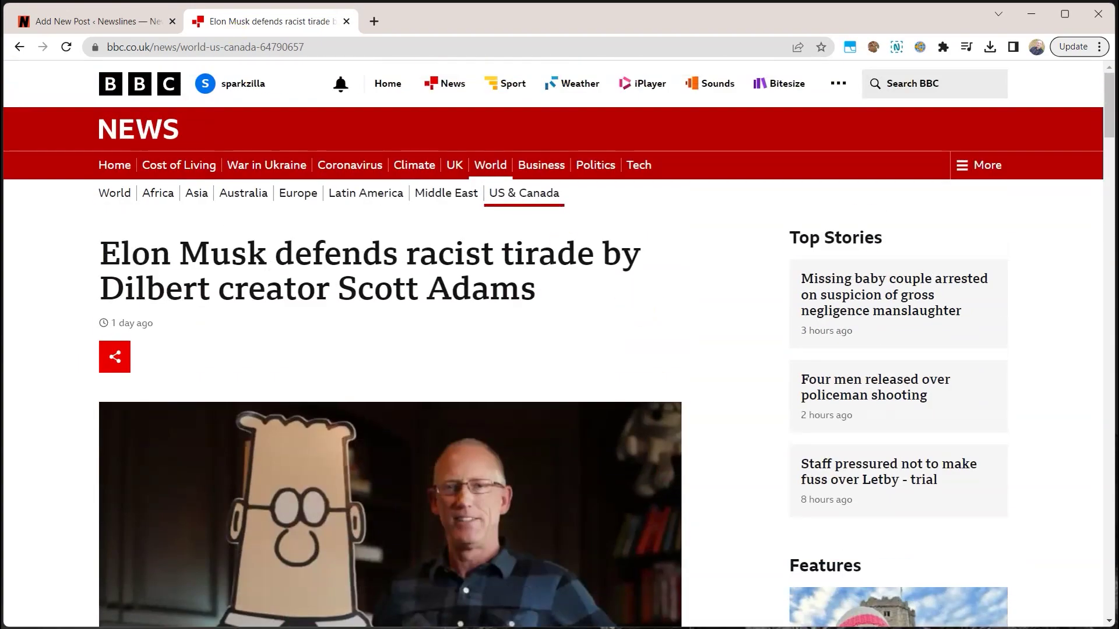
# - Return to the new Newslines post and paste the copied article paragraphs into its body
pyautogui.click(102, 25)
pyautogui.click(237, 294)
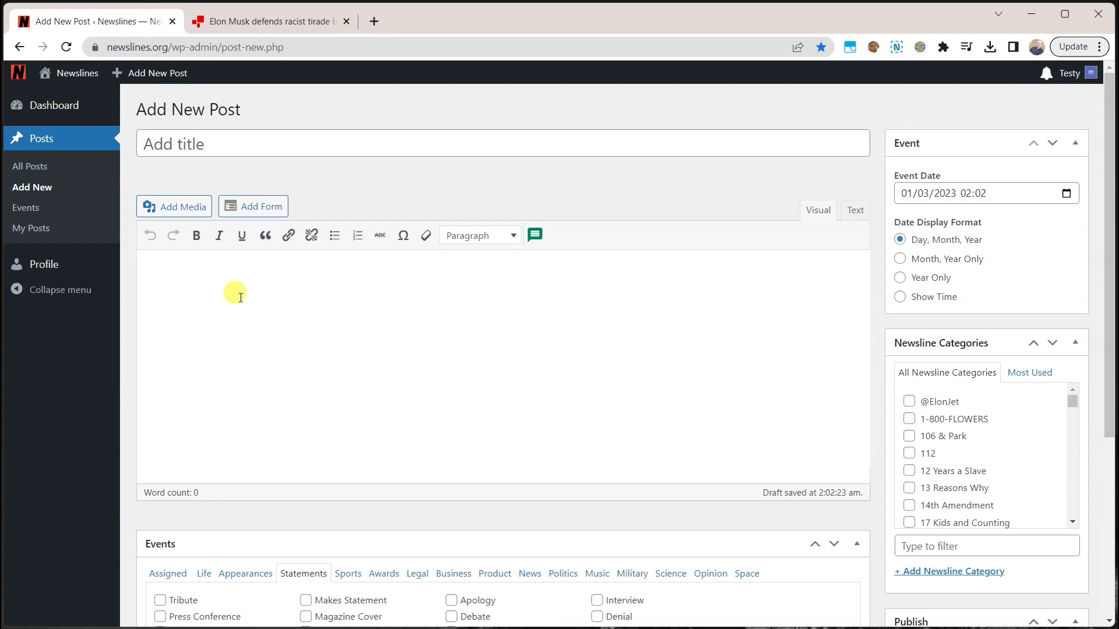
pyautogui.hotkey('ctrl', 'v')
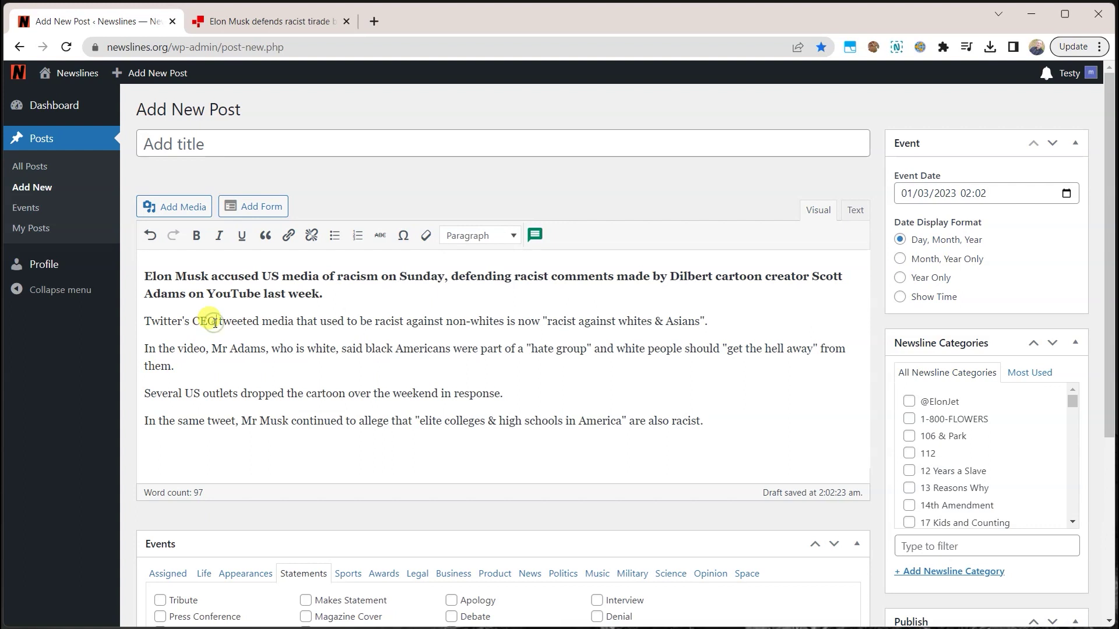
# - Replace the bold opening paragraph and "Twitter's CEO" with "Musk", and reword "tweeted" to "tweetes that"
pyautogui.moveTo(215, 322); pyautogui.dragTo(74, 288)
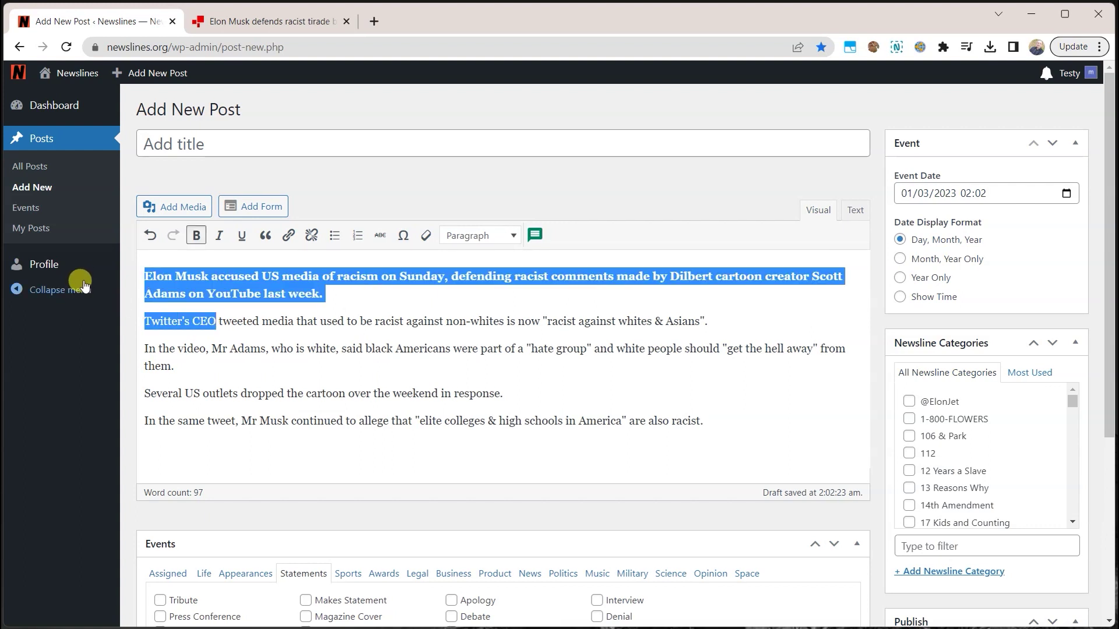
pyautogui.press('Delete')
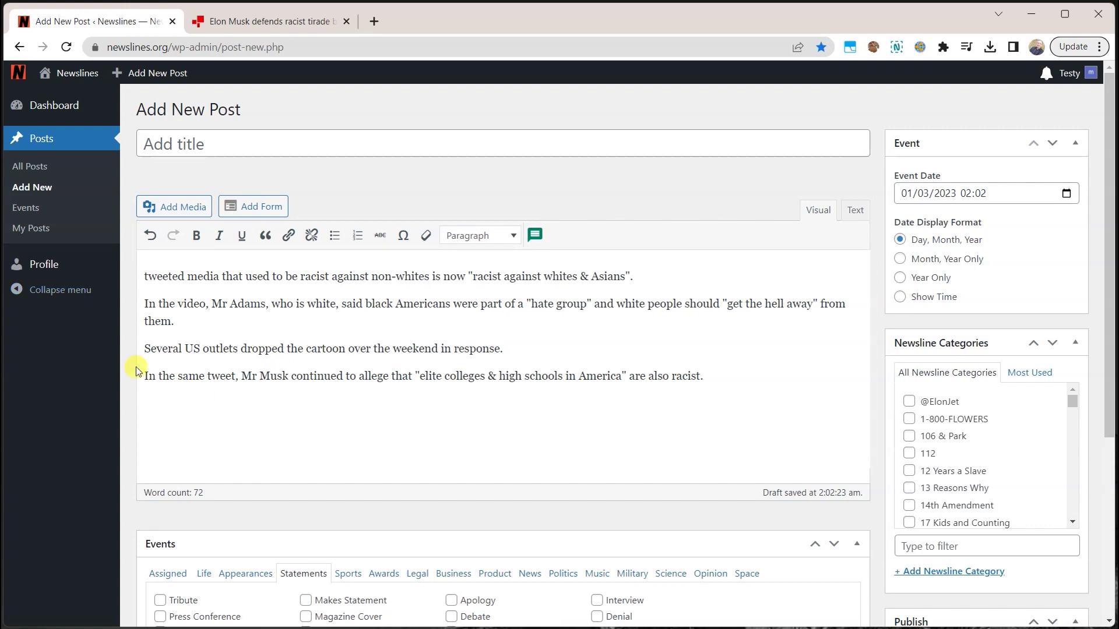
pyautogui.write('Musk')
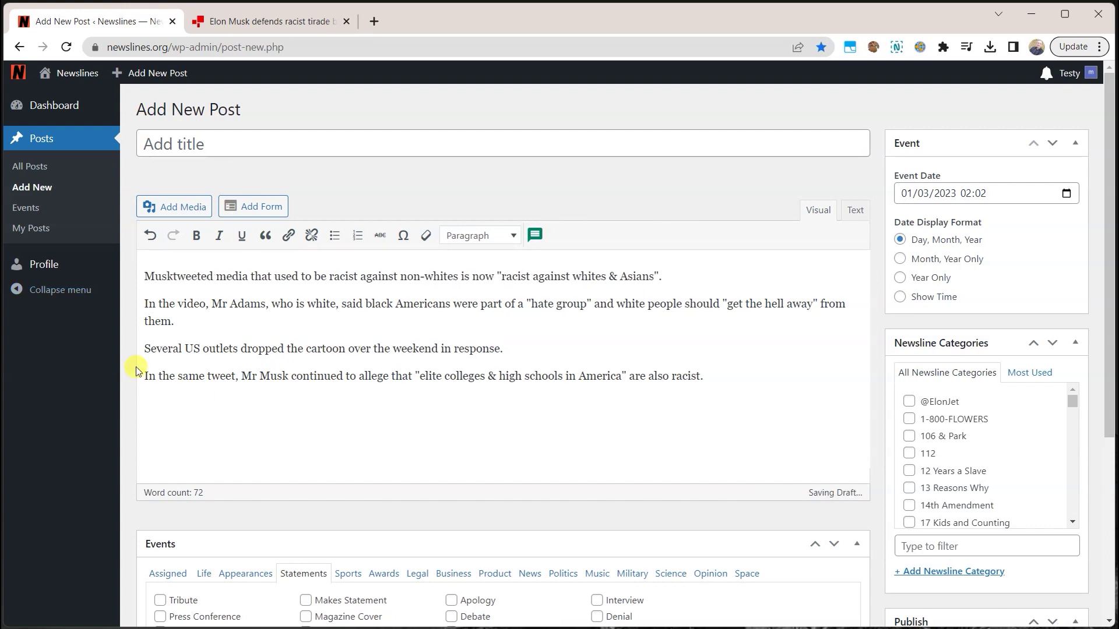
pyautogui.click(215, 275)
pyautogui.press('BackSpace')
pyautogui.write('s that')
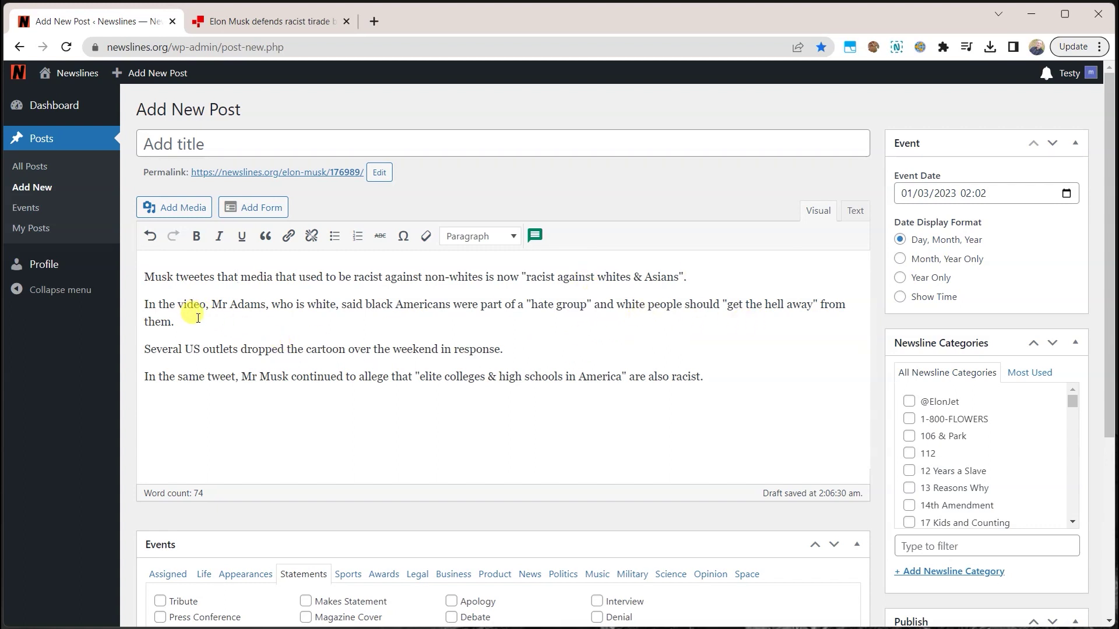
# - Delete the paragraphs about Mr Adams's video comments and about US outlets dropping the cartoon from the post body
pyautogui.tripleClick(151, 304)
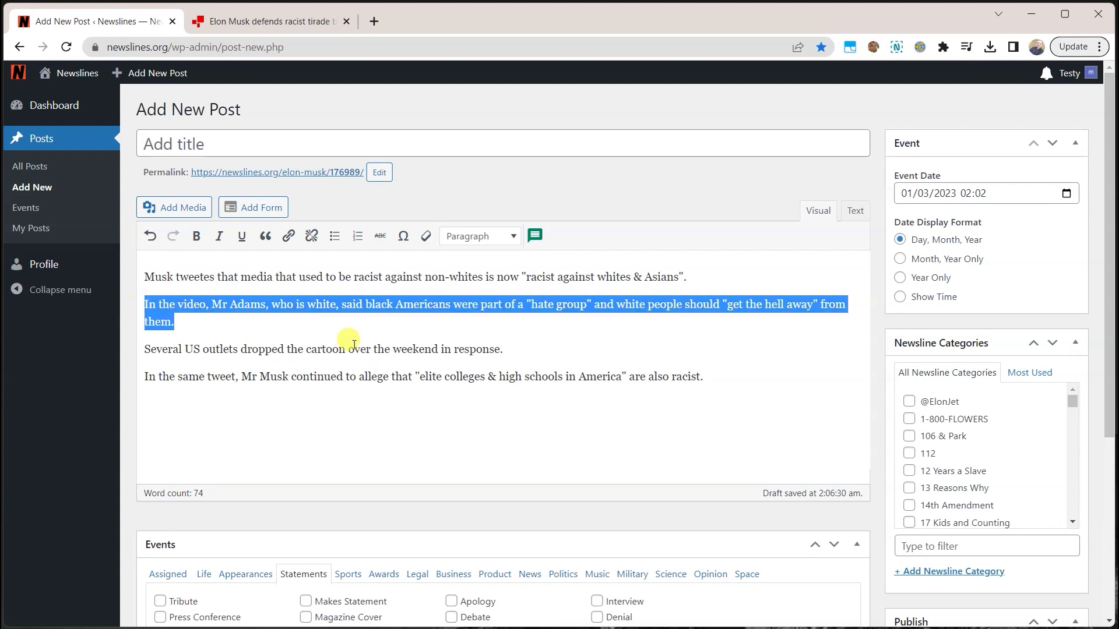
pyautogui.press('BackSpace')
pyautogui.press('BackSpace')
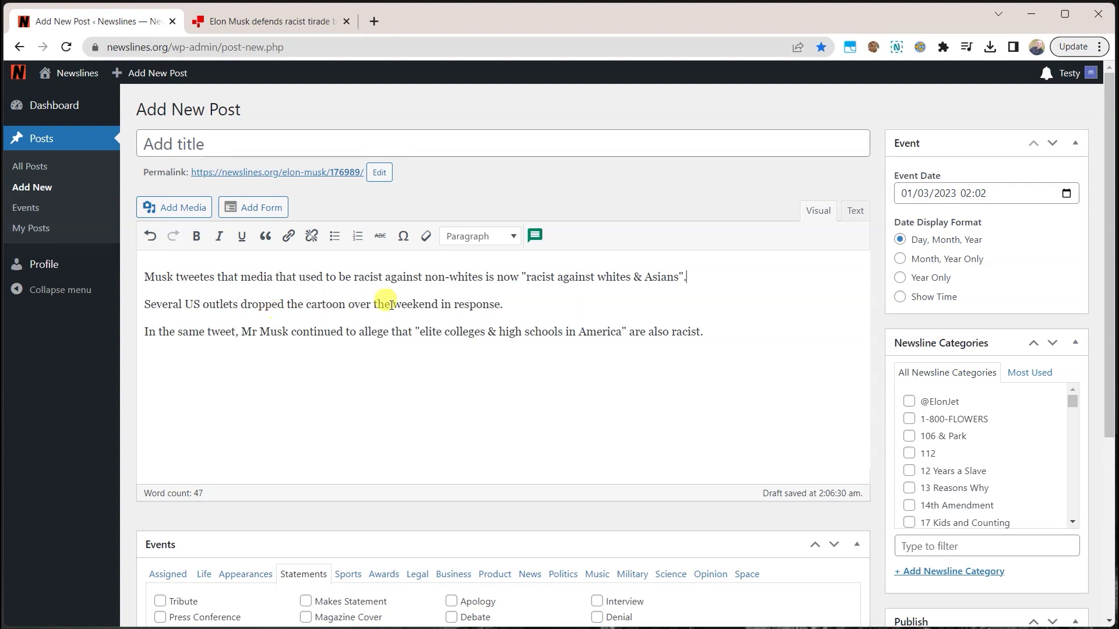
pyautogui.moveTo(504, 304); pyautogui.dragTo(125, 300)
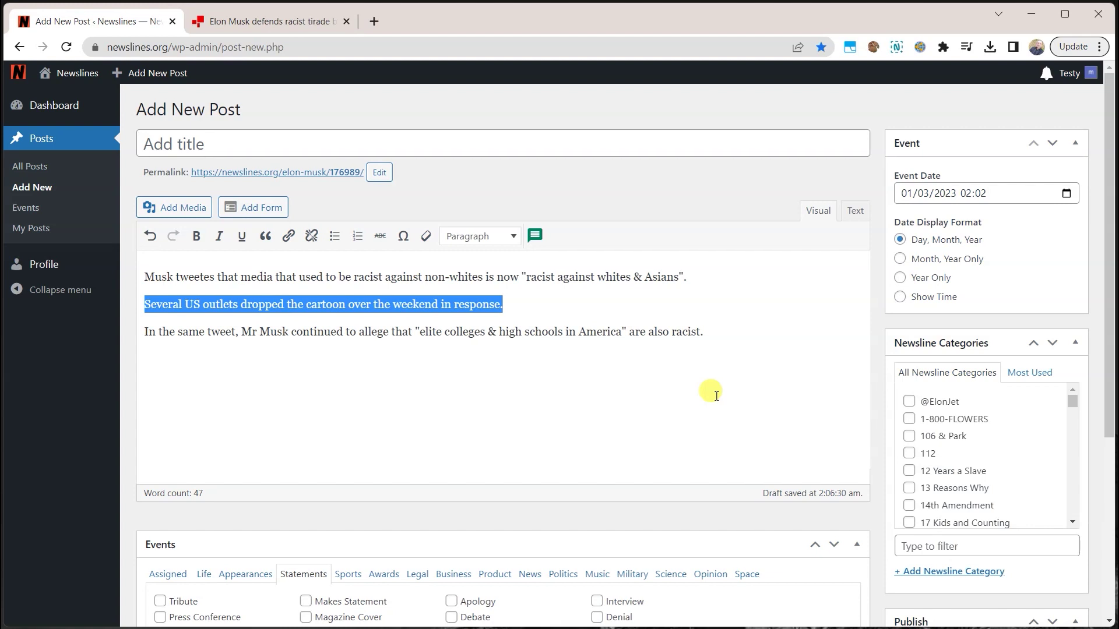
pyautogui.press('BackSpace')
pyautogui.press('BackSpace')
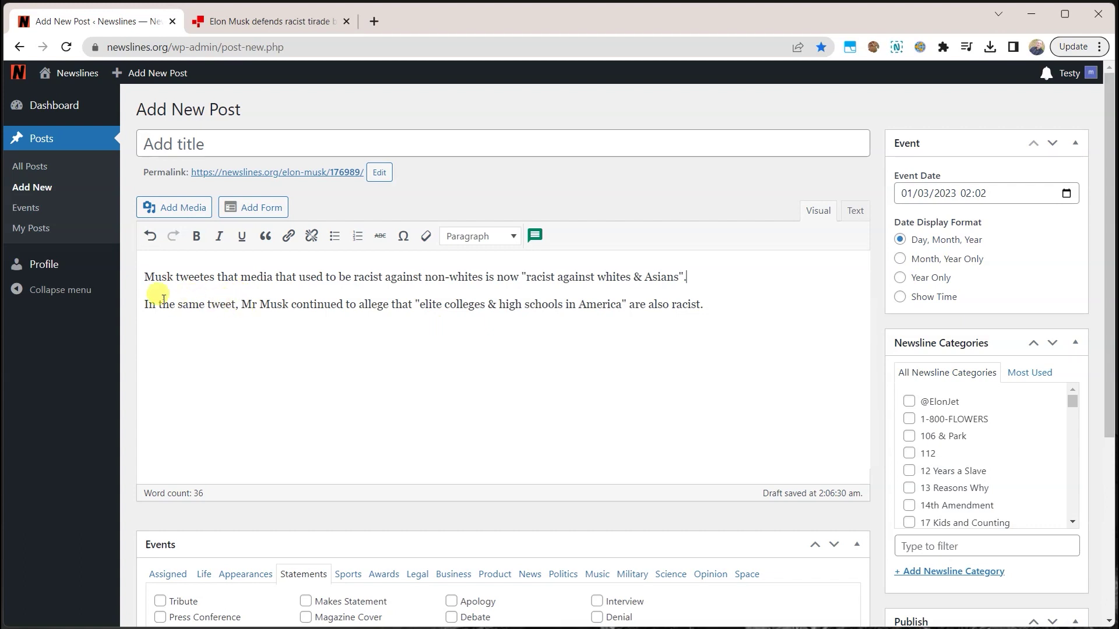
# - Correct "tweetes" to "tweets" and merge the second paragraph into the first, joining "elite colleges" with "and that" in place of its lead-in
pyautogui.click(209, 276)
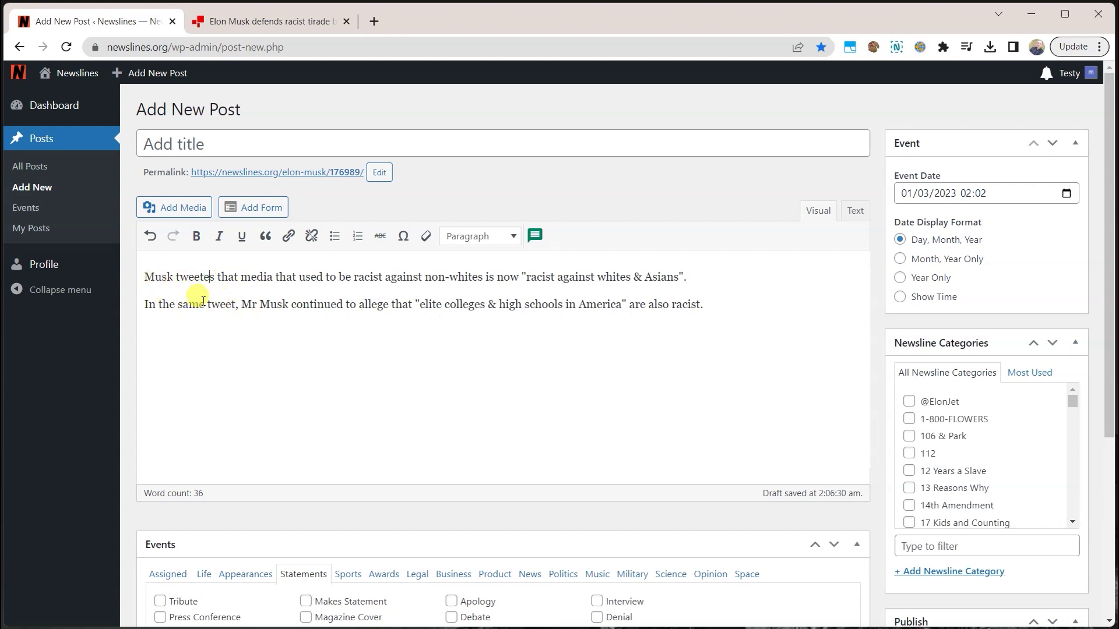
pyautogui.press('BackSpace')
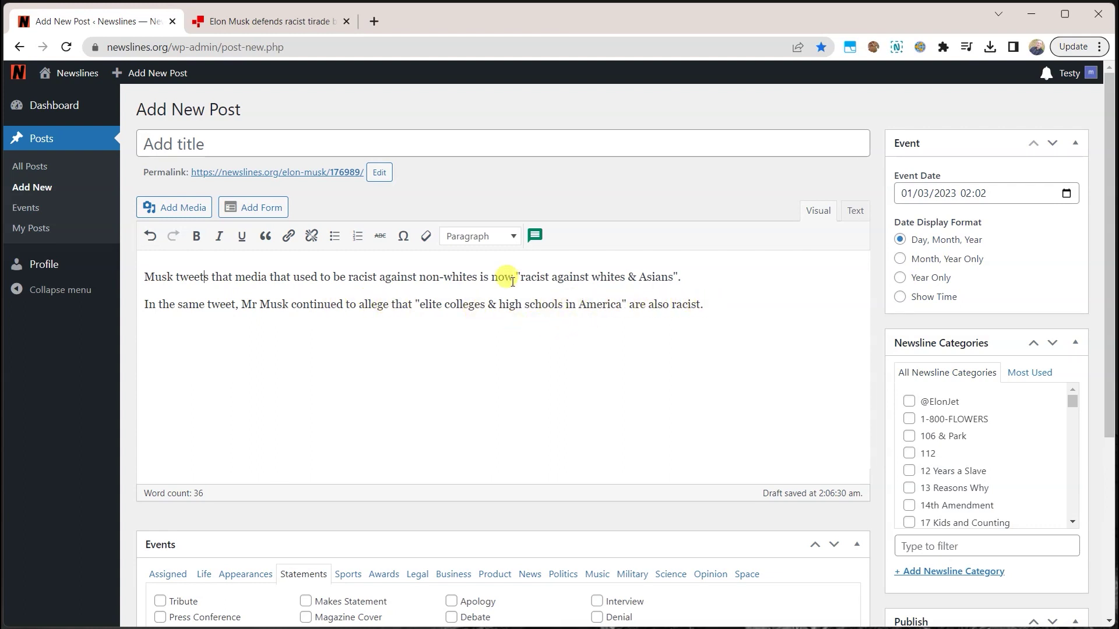
pyautogui.moveTo(346, 301); pyautogui.dragTo(134, 290)
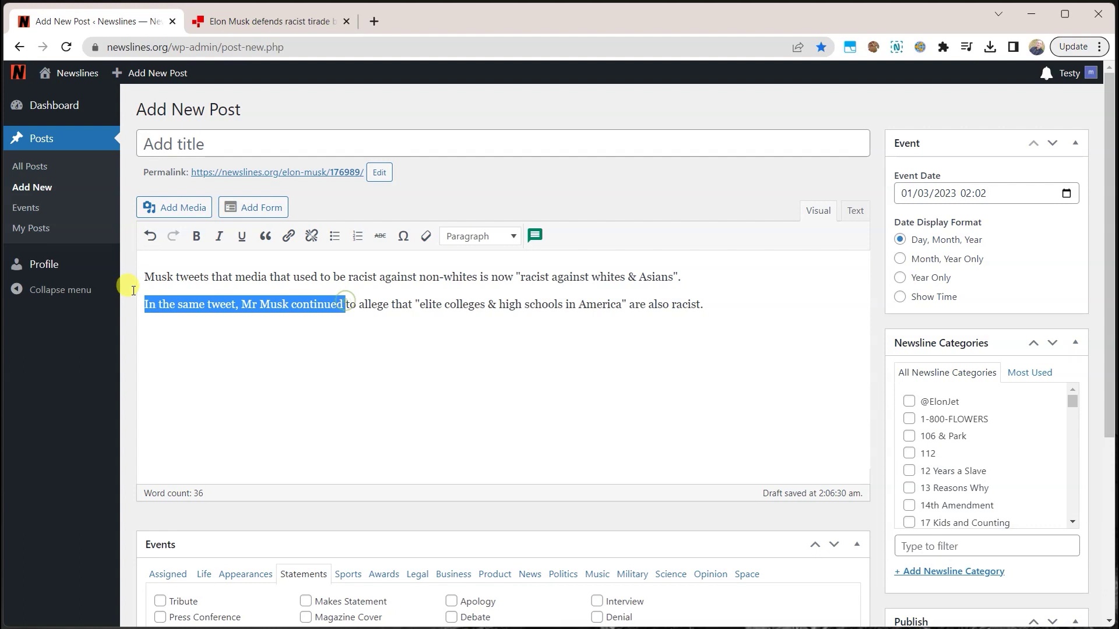
pyautogui.press('BackSpace')
pyautogui.press('BackSpace')
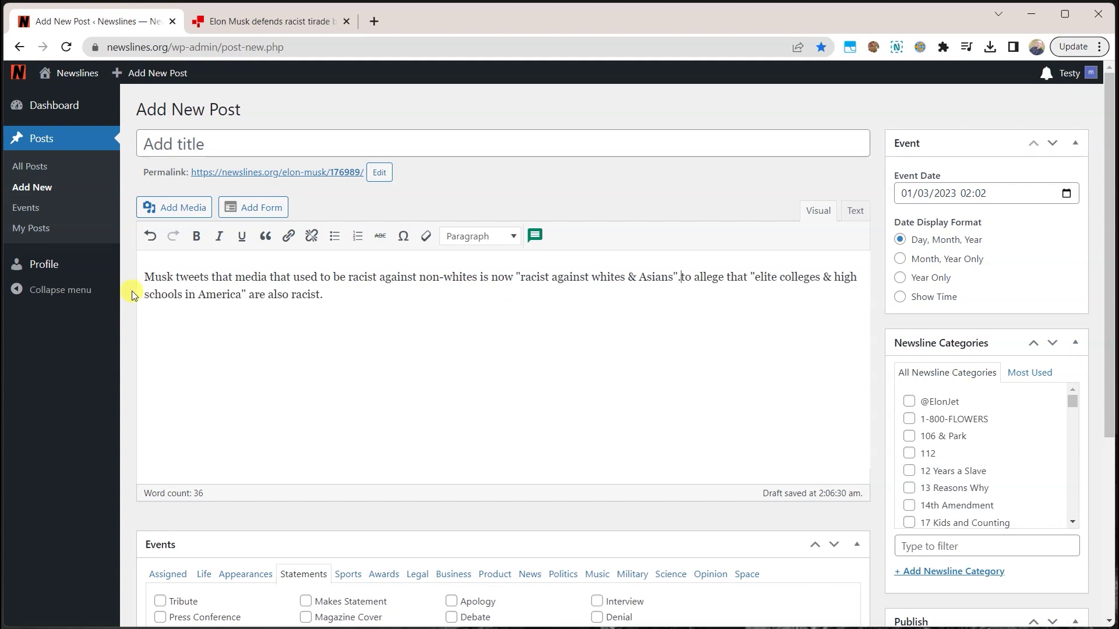
pyautogui.press('BackSpace')
pyautogui.write('and that')
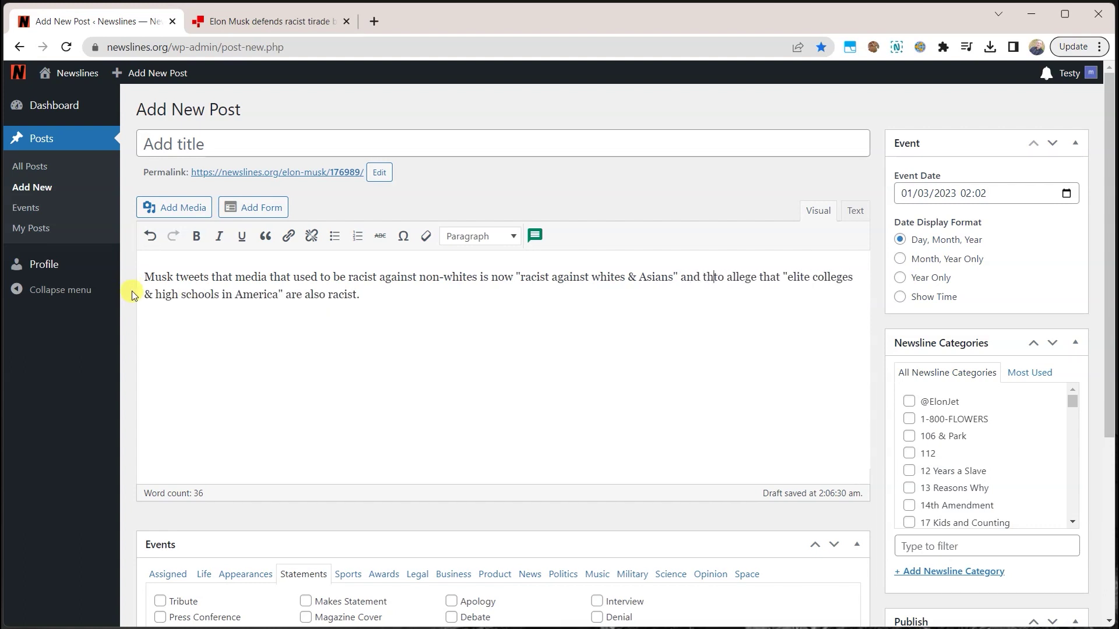
pyautogui.press('Delete')
pyautogui.press('Delete')
pyautogui.press('Delete')
pyautogui.press('Delete')
pyautogui.press('Delete')
pyautogui.press('Delete')
pyautogui.press('Delete')
pyautogui.press('Delete')
pyautogui.press('Delete')
pyautogui.press('Delete')
pyautogui.press('Delete')
pyautogui.press('Delete')
pyautogui.press('Delete')
pyautogui.press('Delete')
pyautogui.press('Delete')
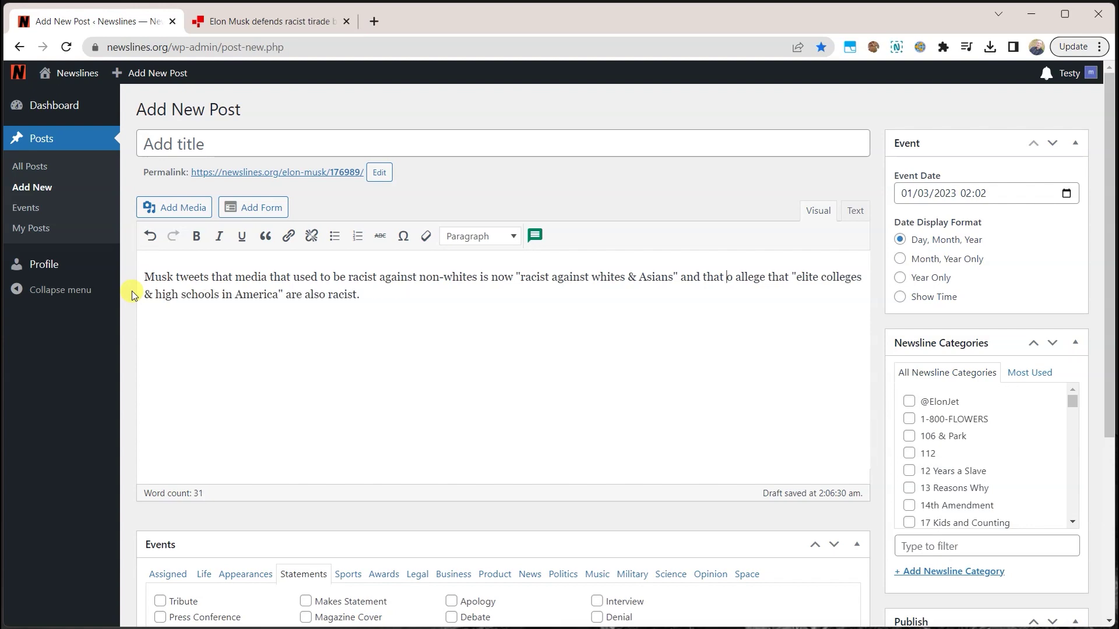
pyautogui.click(446, 307)
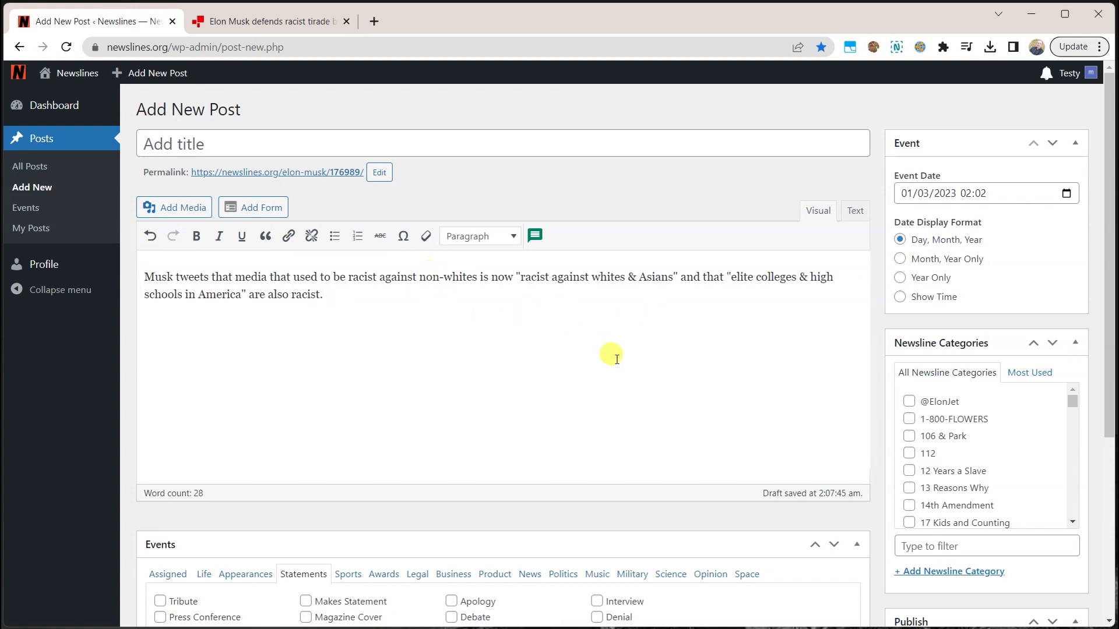
# - Open the BBC article's embedded tweet in a new tab and embed its link, without the tracking parameters, below the post text
pyautogui.click(254, 19)
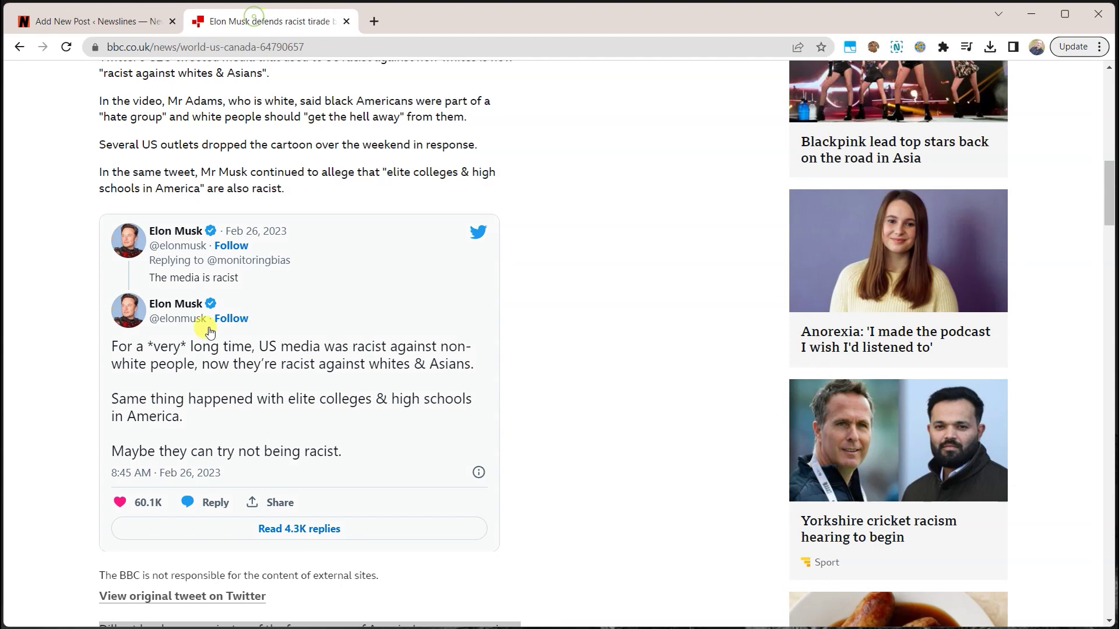
pyautogui.rightClick(178, 479)
pyautogui.click(236, 490)
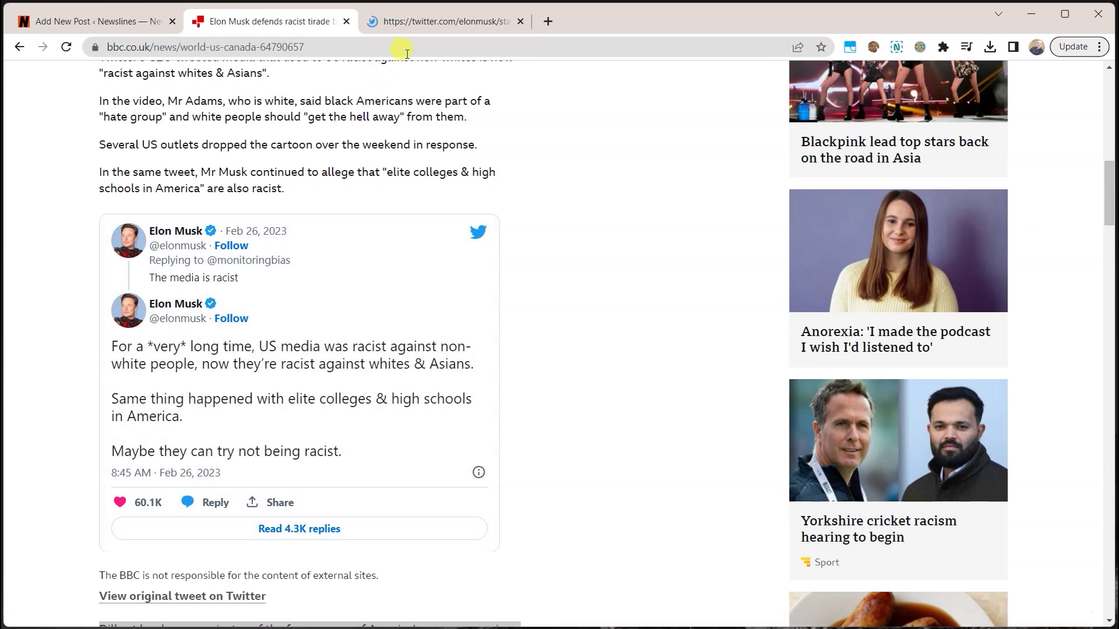
pyautogui.click(415, 23)
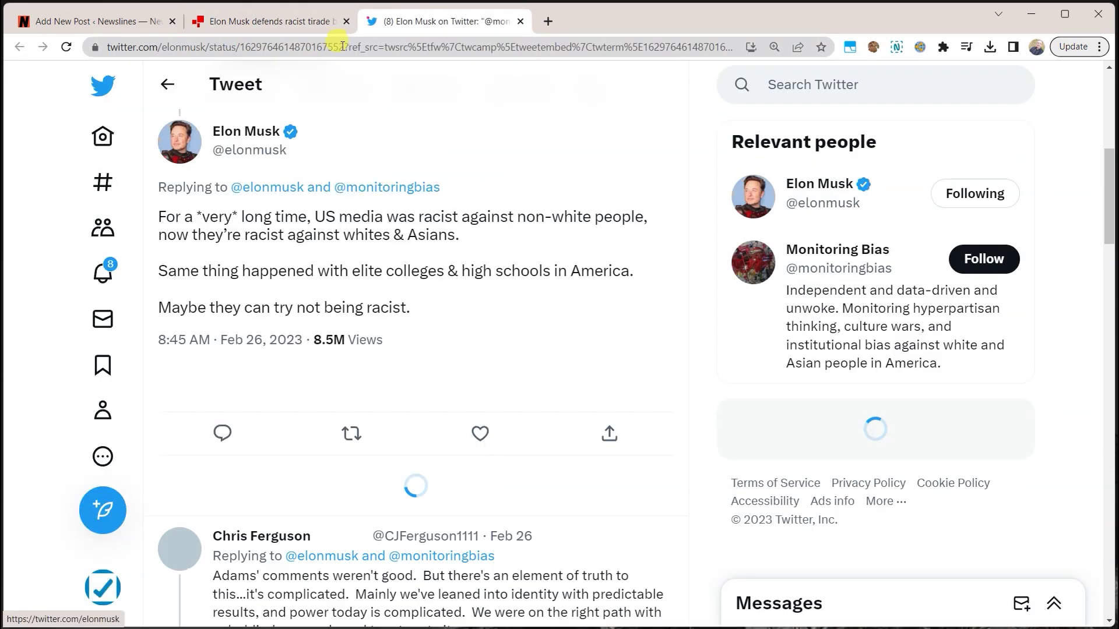
pyautogui.moveTo(341, 45); pyautogui.dragTo(7, 33)
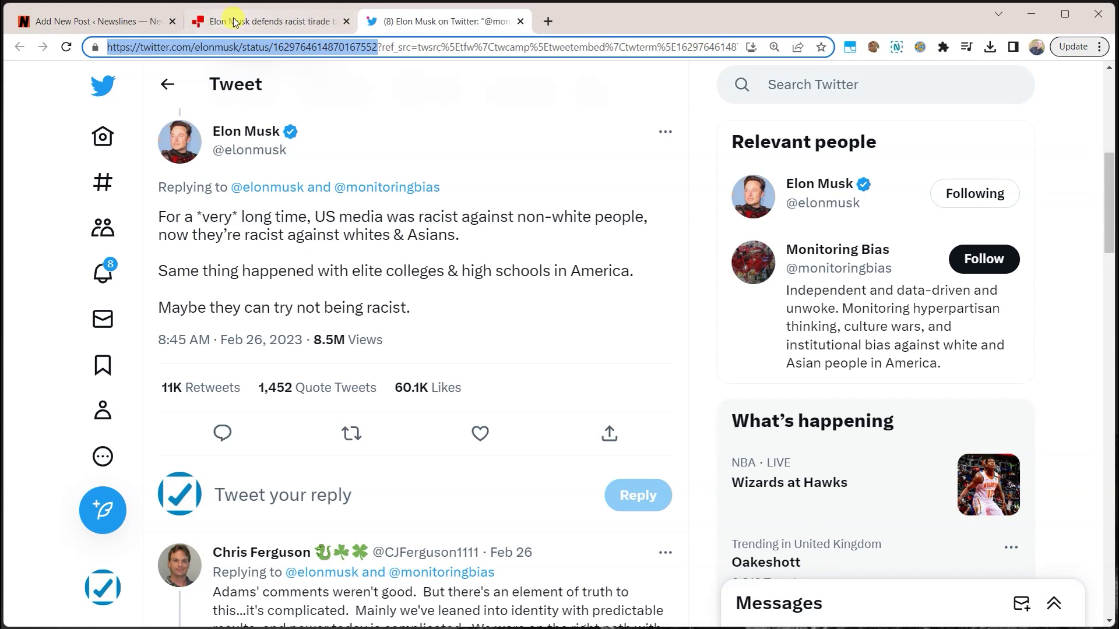
pyautogui.click(88, 21)
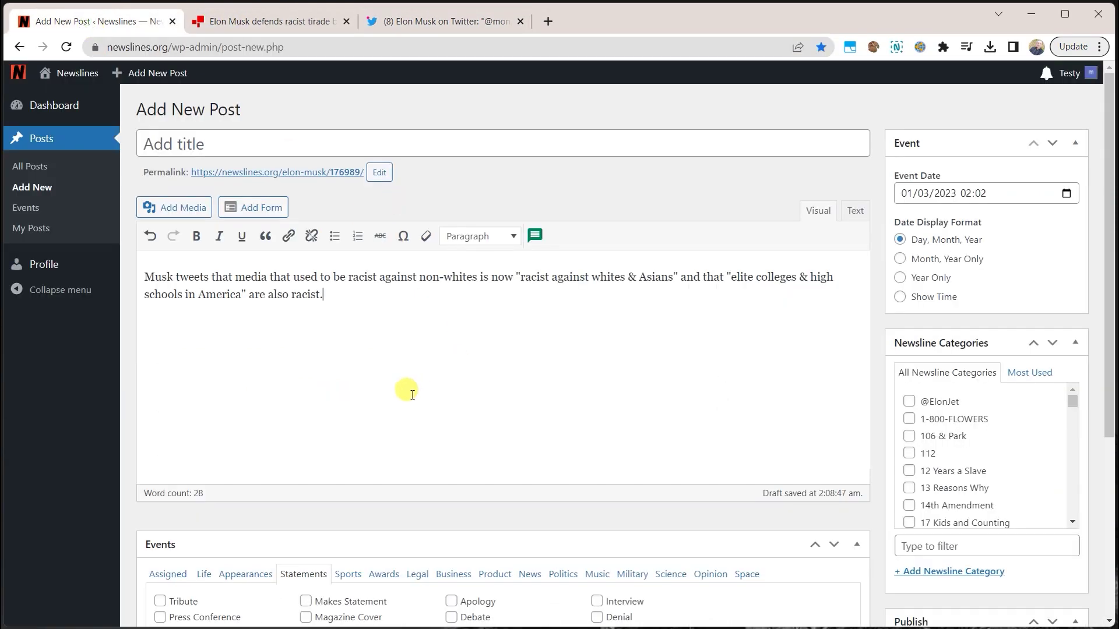
pyautogui.hotkey('ctrl', 'v')
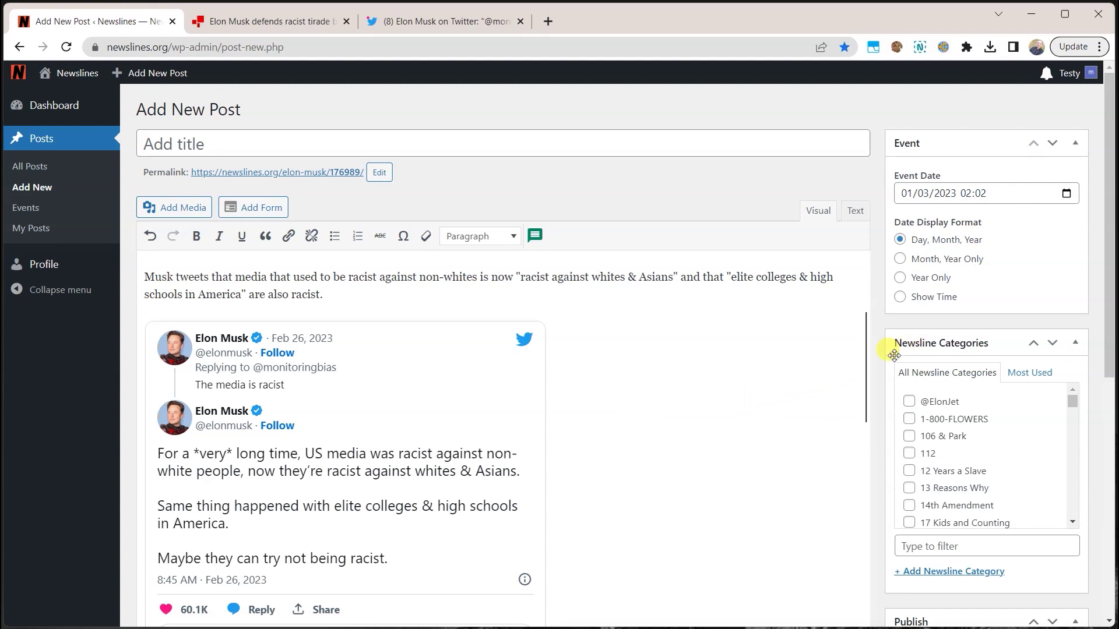
# - Copy the full text of Musk's tweet from Twitter and paste it as a new paragraph above the embedded tweet
pyautogui.click(424, 11)
pyautogui.moveTo(411, 307); pyautogui.dragTo(157, 219)
pyautogui.rightClick(230, 216)
pyautogui.click(309, 234)
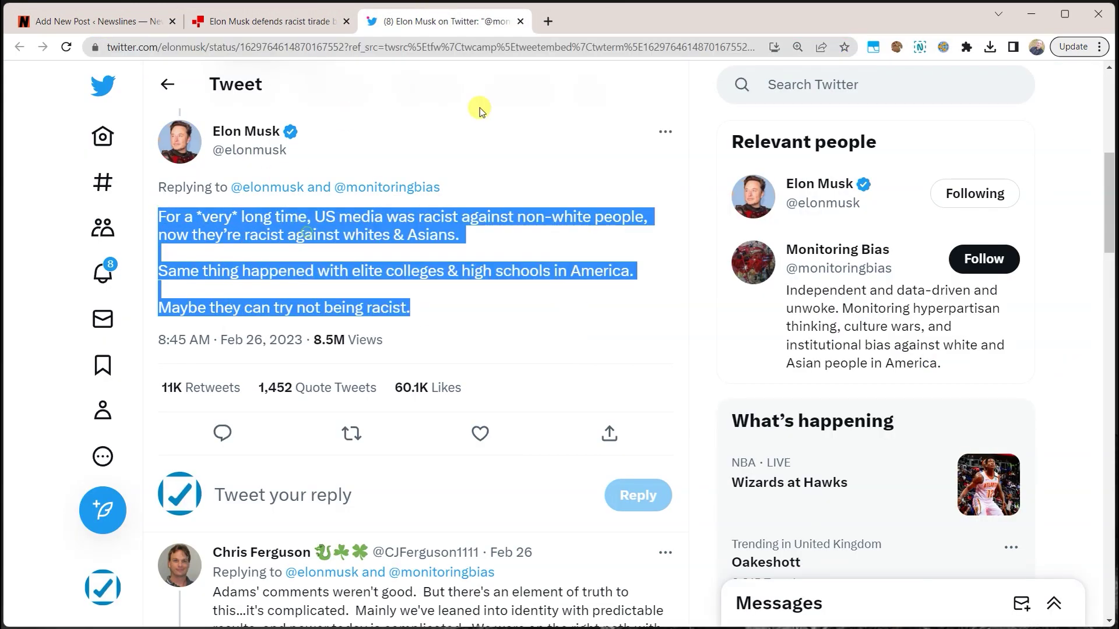
pyautogui.click(342, 13)
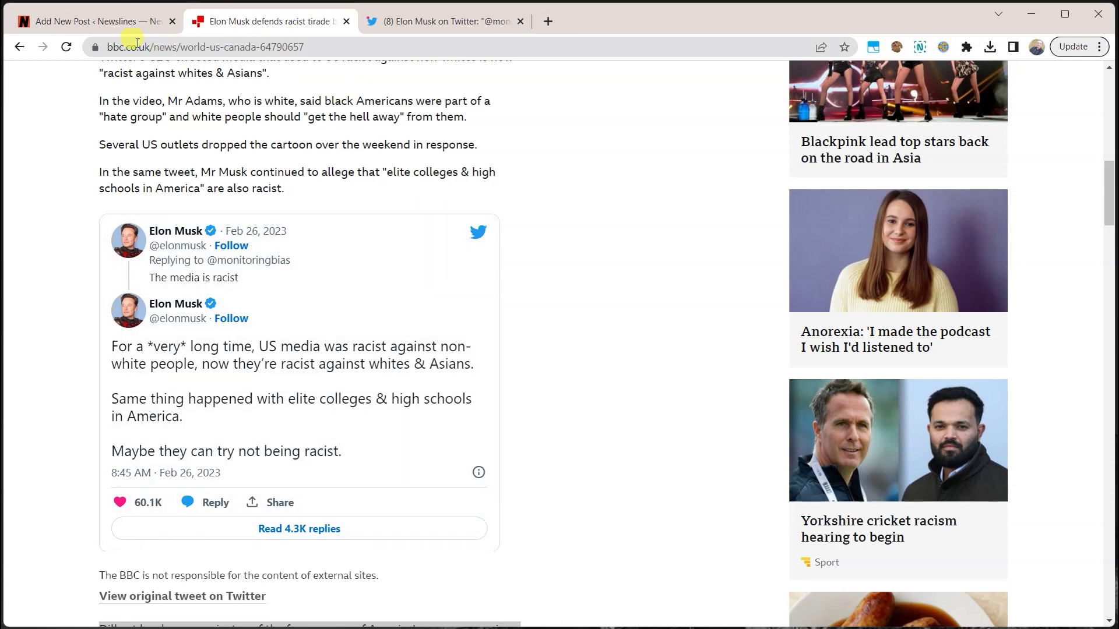
pyautogui.click(102, 22)
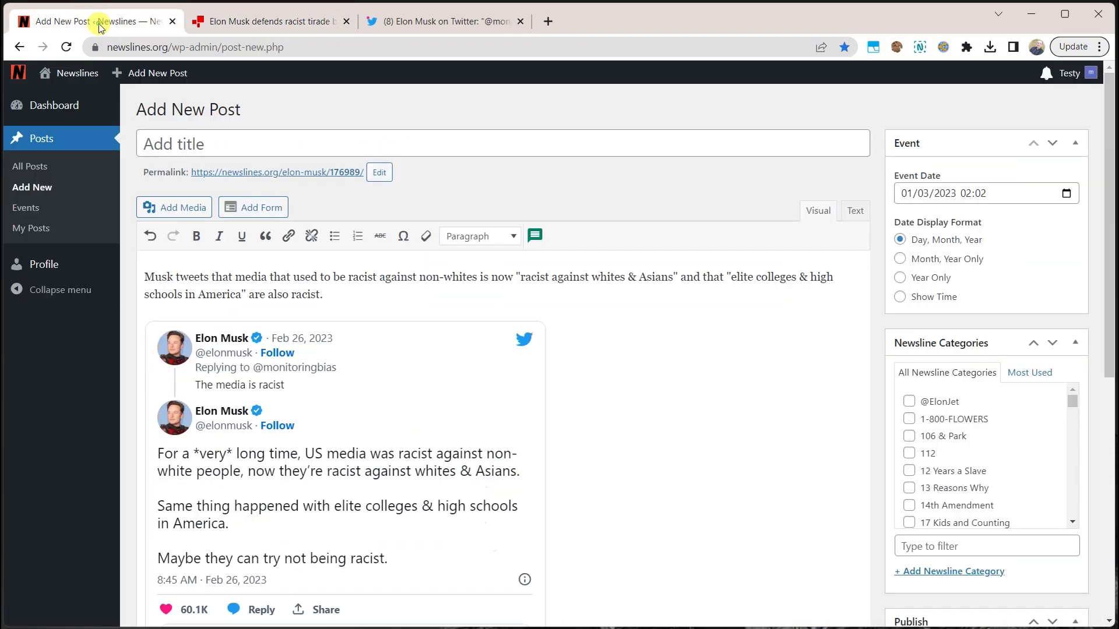
pyautogui.click(357, 295)
pyautogui.press('Return')
pyautogui.scroll(-1, 357, 296)
pyautogui.hotkey('ctrl', 'v')
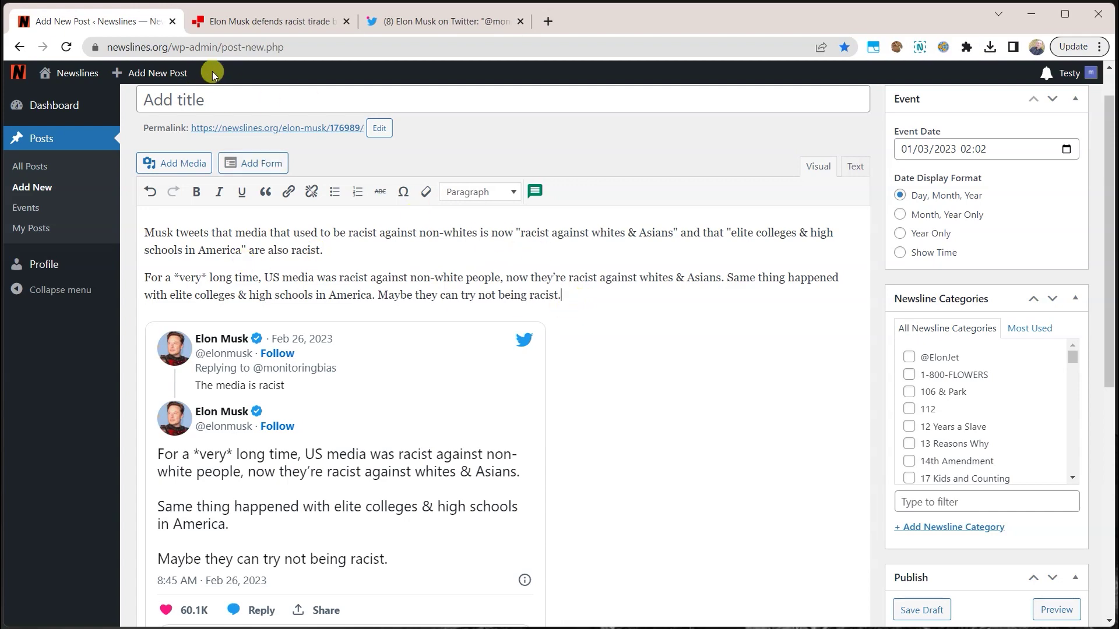
# - Copy "The media is racist" from Musk's preceding tweet and add it with a full stop before "For a *very* long time" in the post
pyautogui.click(417, 19)
pyautogui.scroll(8, 303, 245)
pyautogui.scroll(-3, 303, 315)
pyautogui.doubleClick(312, 320)
pyautogui.moveTo(269, 330); pyautogui.dragTo(215, 337)
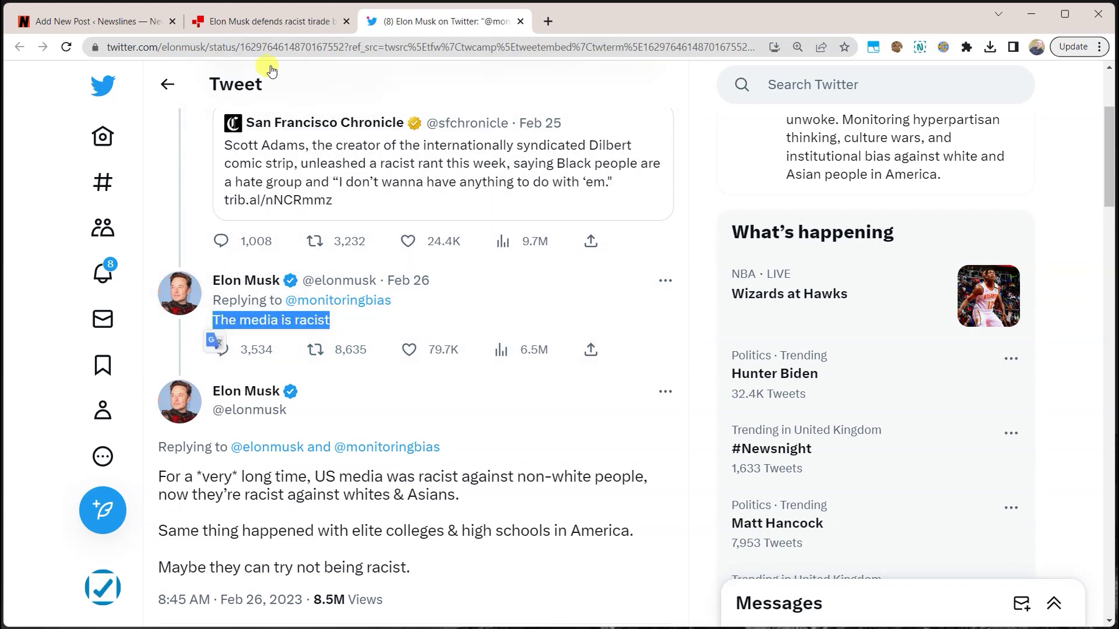
pyautogui.click(108, 21)
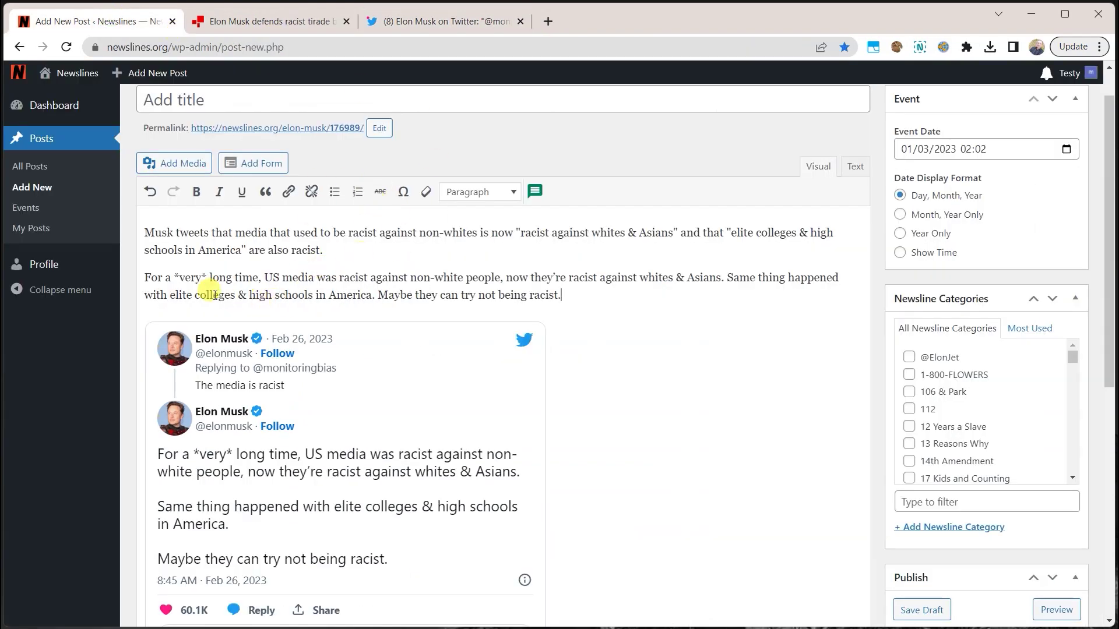
pyautogui.click(143, 274)
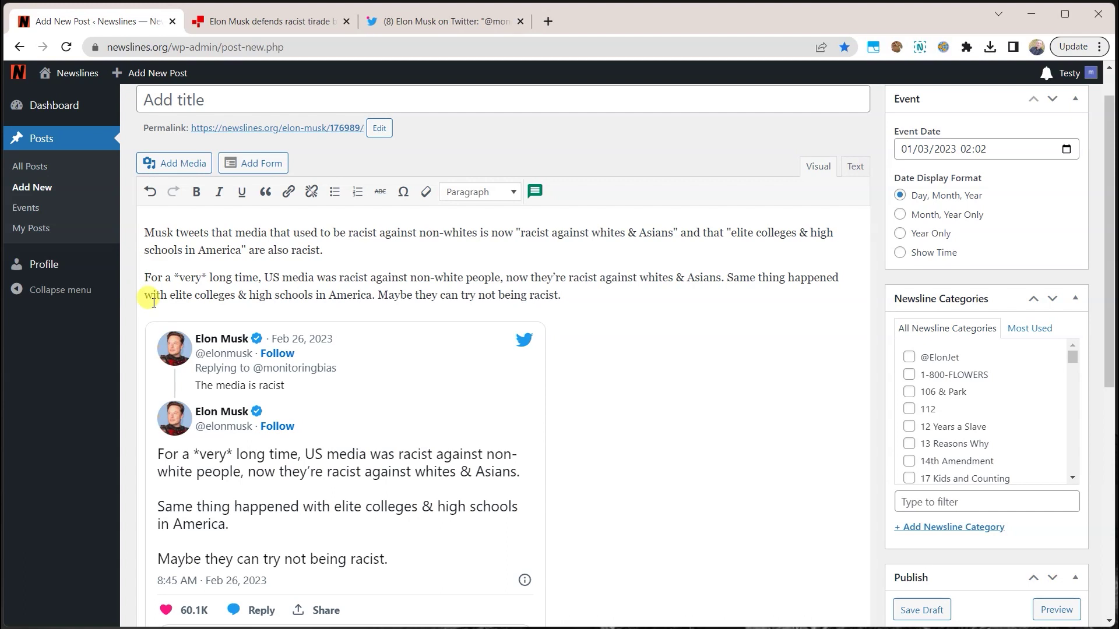
pyautogui.hotkey('ctrl', 'v')
pyautogui.write('/')
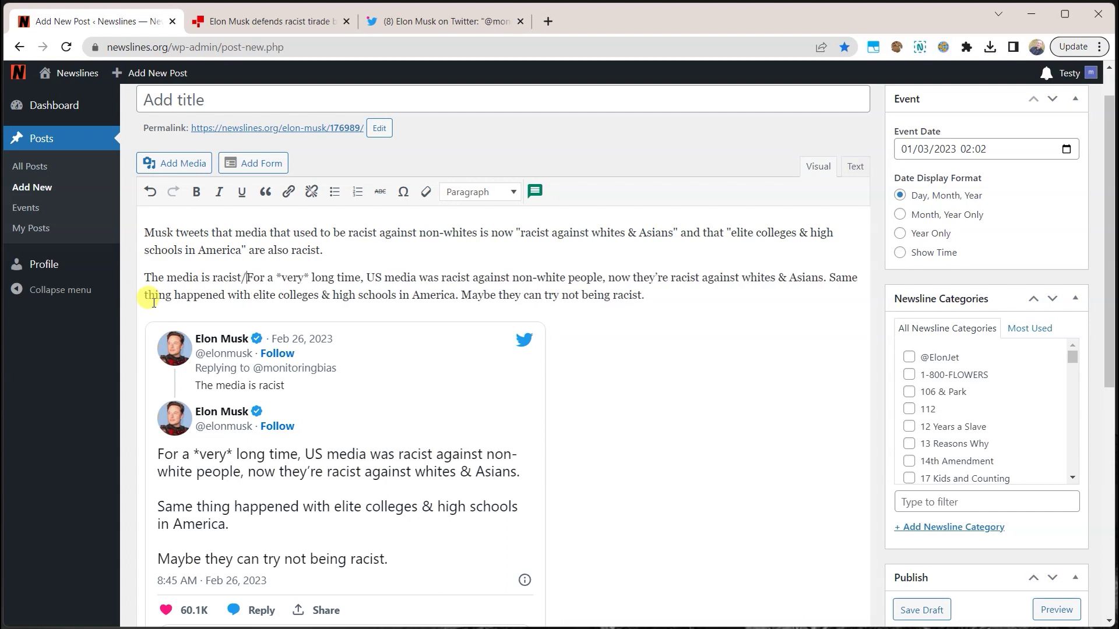
pyautogui.press('BackSpace')
pyautogui.write('.')
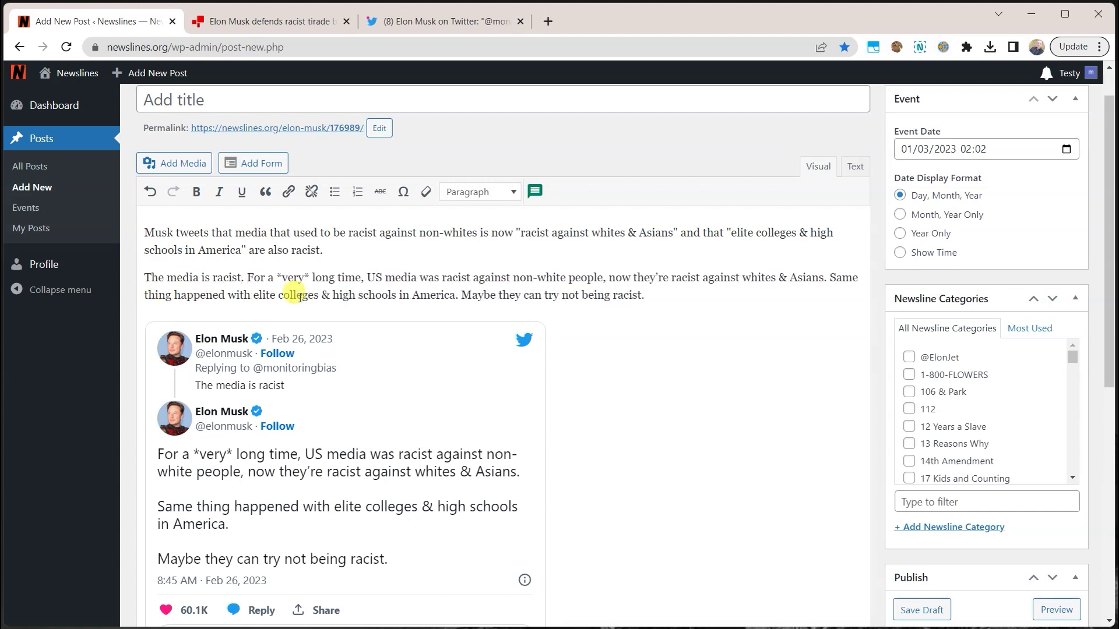
# - Format the pasted tweet text paragraph as a blockquote
pyautogui.moveTo(649, 294); pyautogui.dragTo(111, 278)
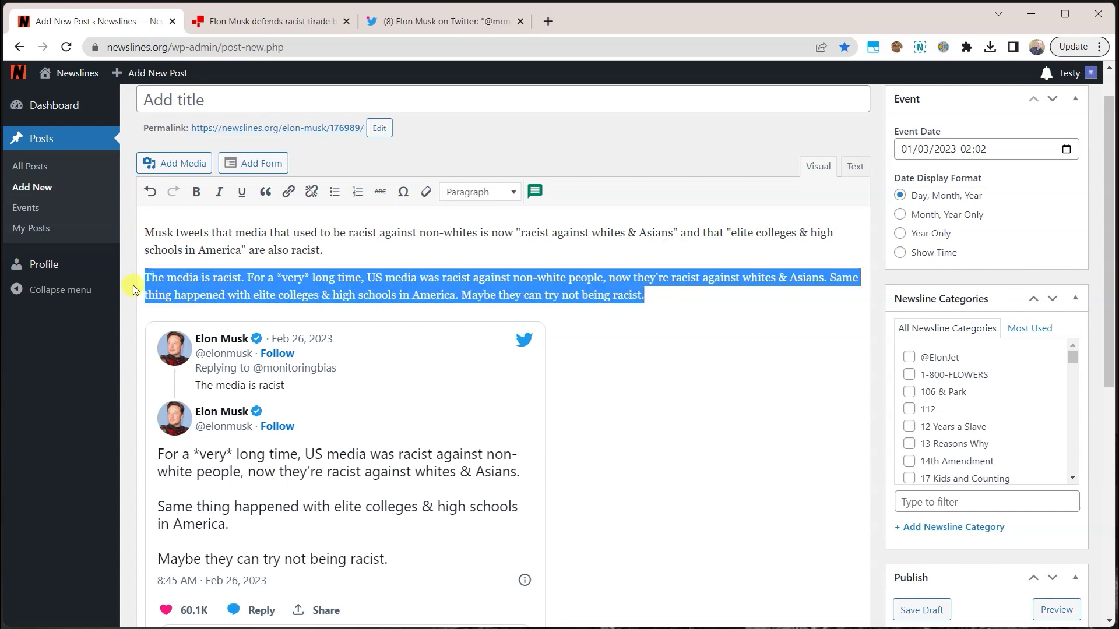
pyautogui.click(266, 194)
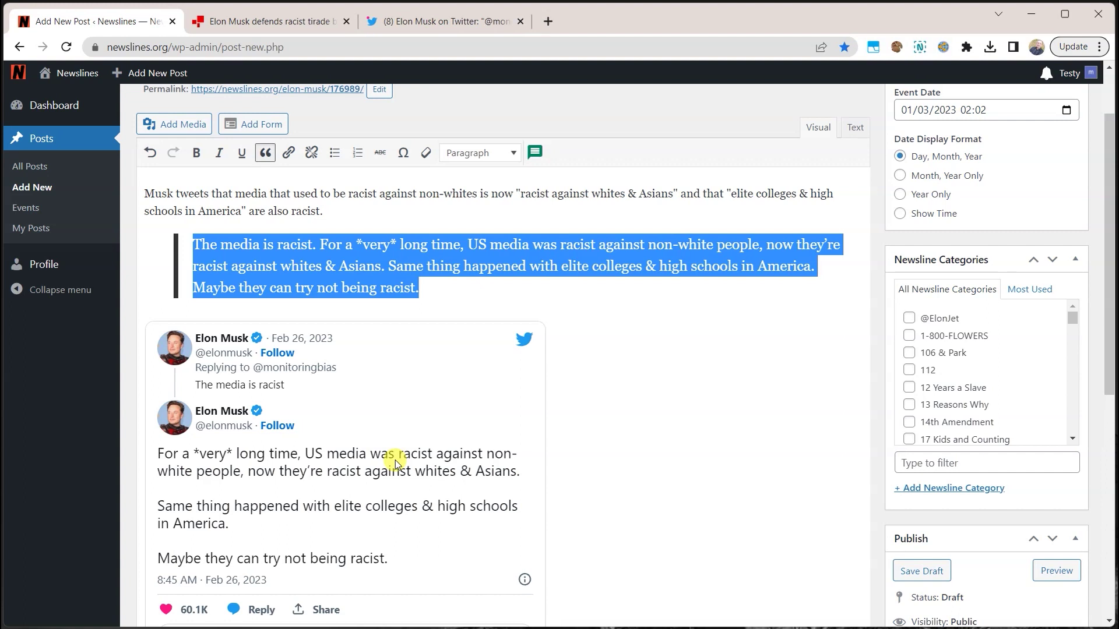
pyautogui.click(352, 206)
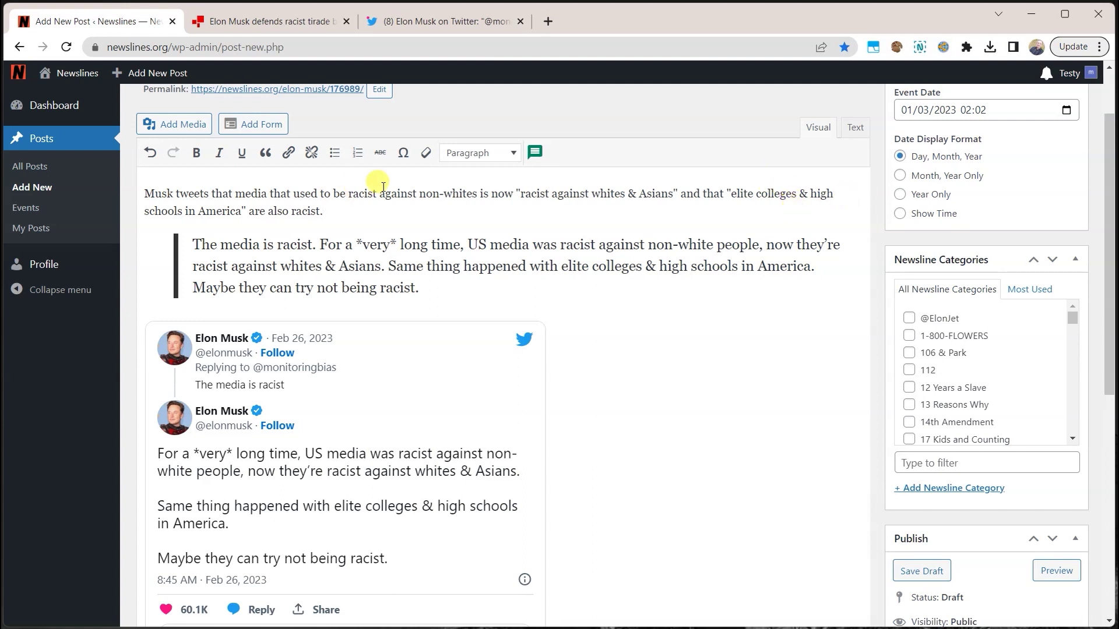
# - Reword the opening sentence to "In support of Adams, Musk tweets that media that the media is racist."
pyautogui.moveTo(342, 207); pyautogui.dragTo(295, 198)
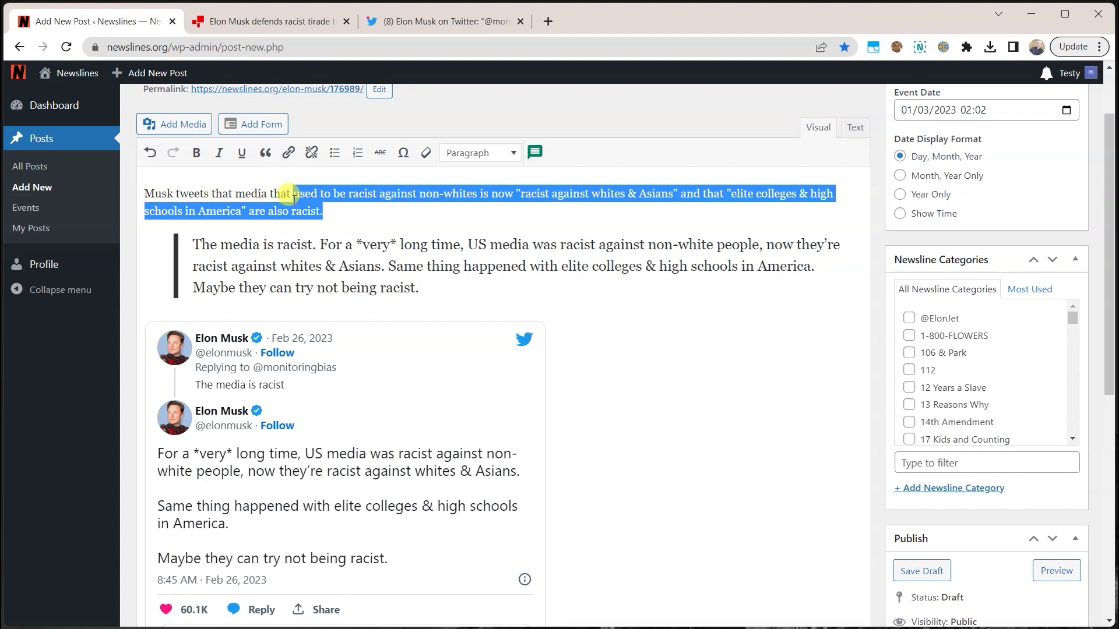
pyautogui.write('the media is racist,')
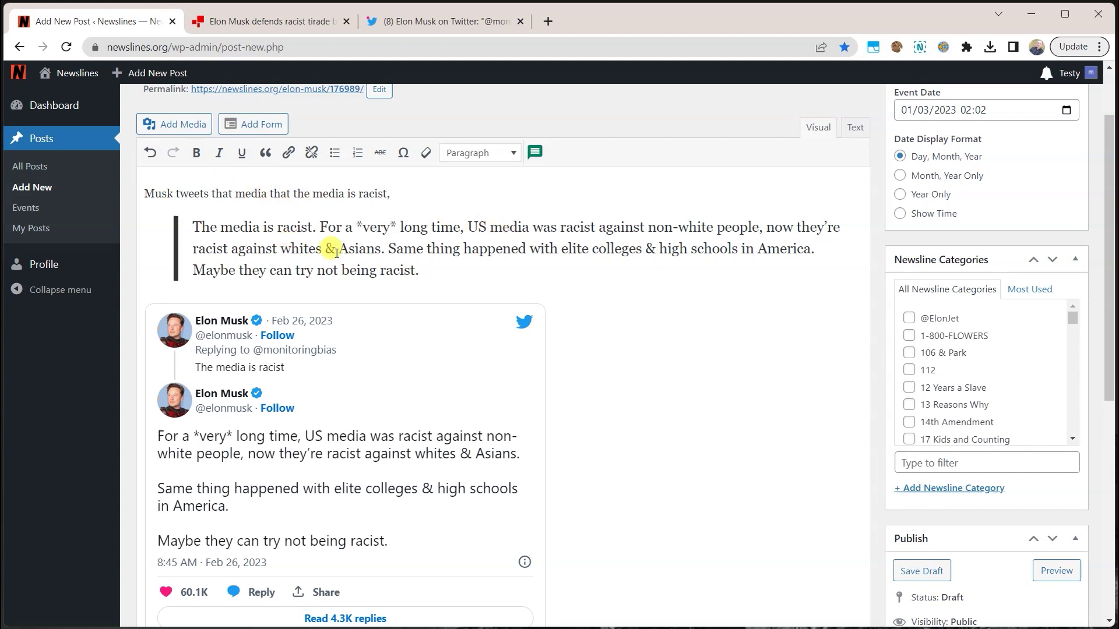
pyautogui.click(153, 193)
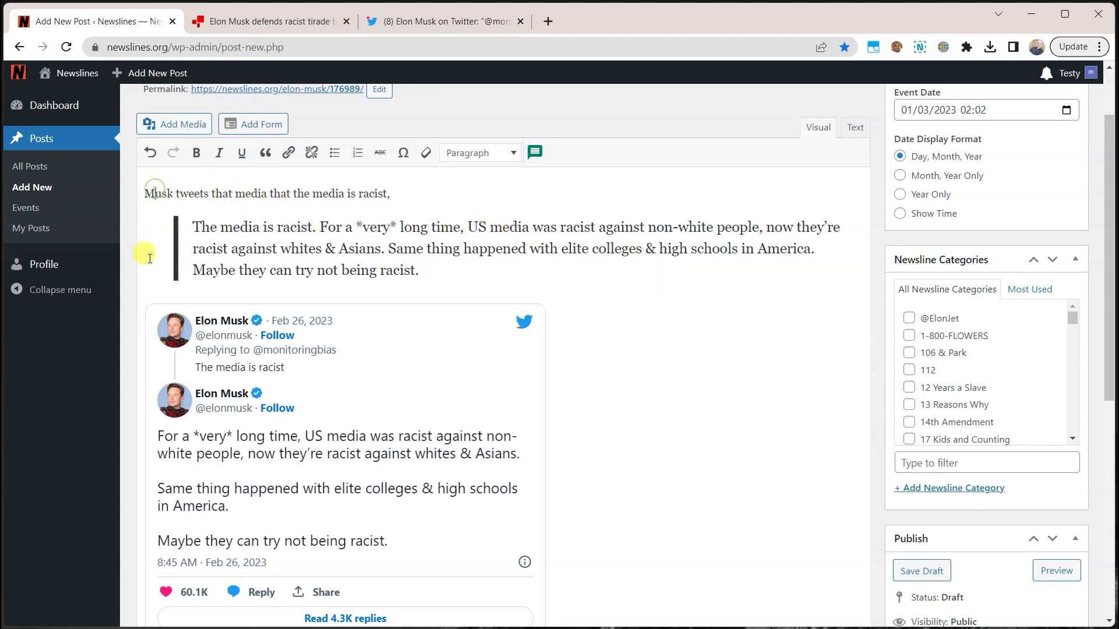
pyautogui.press('BackSpace')
pyautogui.write('In support ')
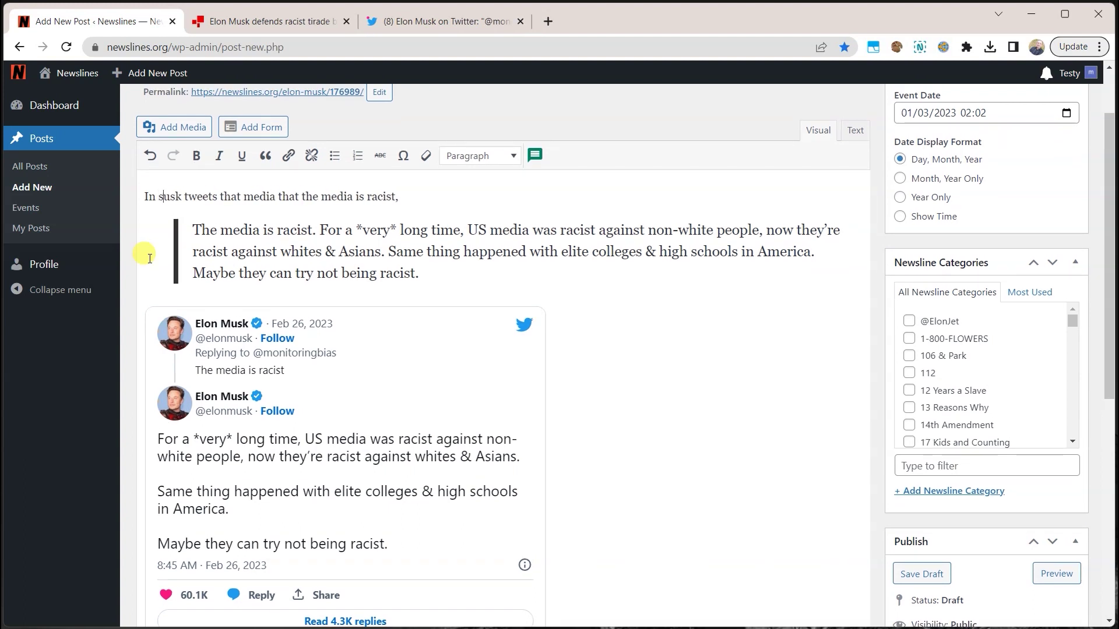
pyautogui.write('of Adams, ')
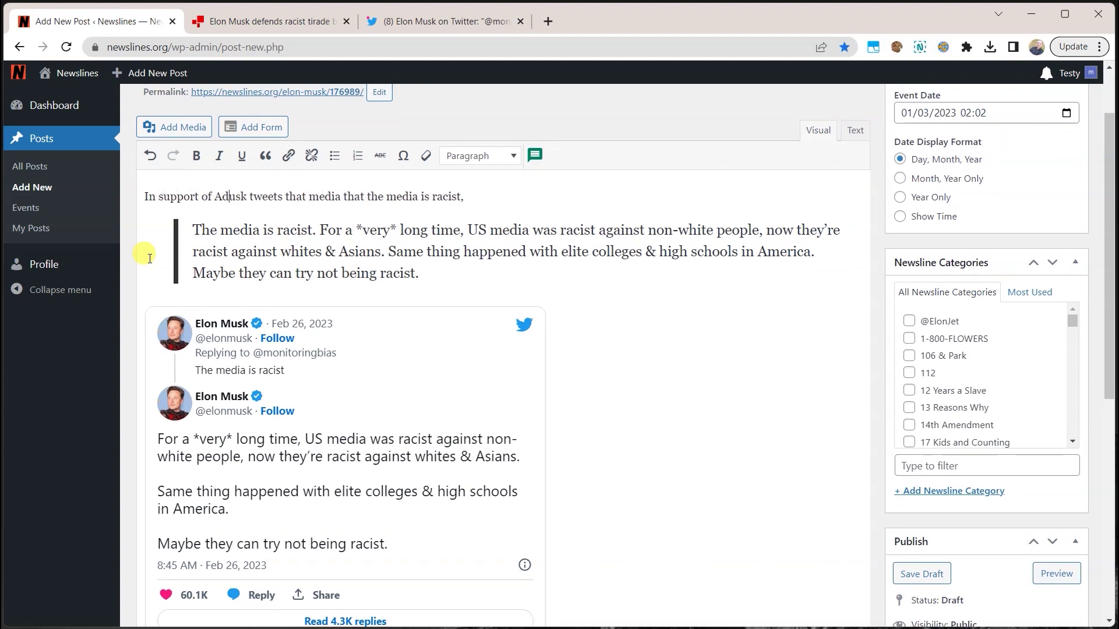
pyautogui.write('M')
pyautogui.click(503, 195)
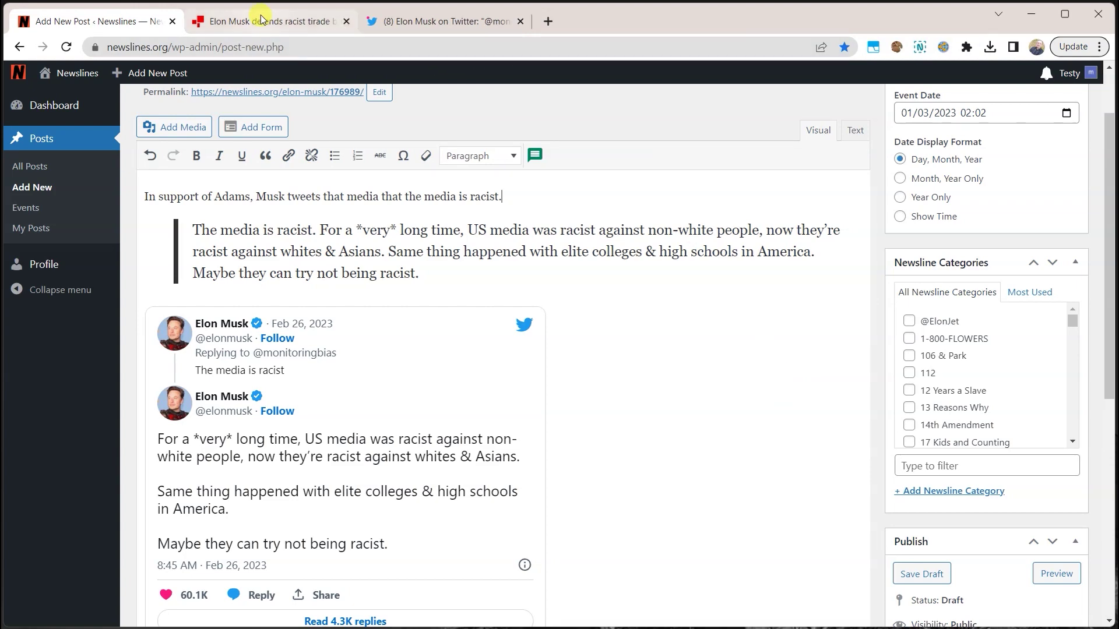
# - Copy the BBC article's address and link the word "tweets" in the post's opening sentence to it
pyautogui.click(221, 21)
pyautogui.scroll(15, 425, 157)
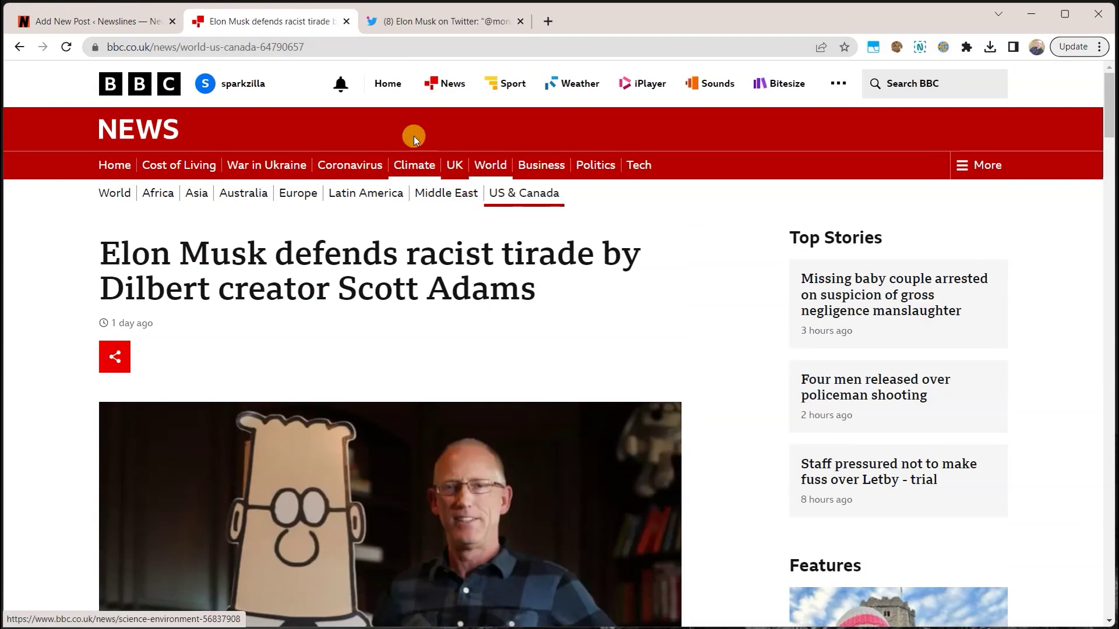
pyautogui.click(315, 46)
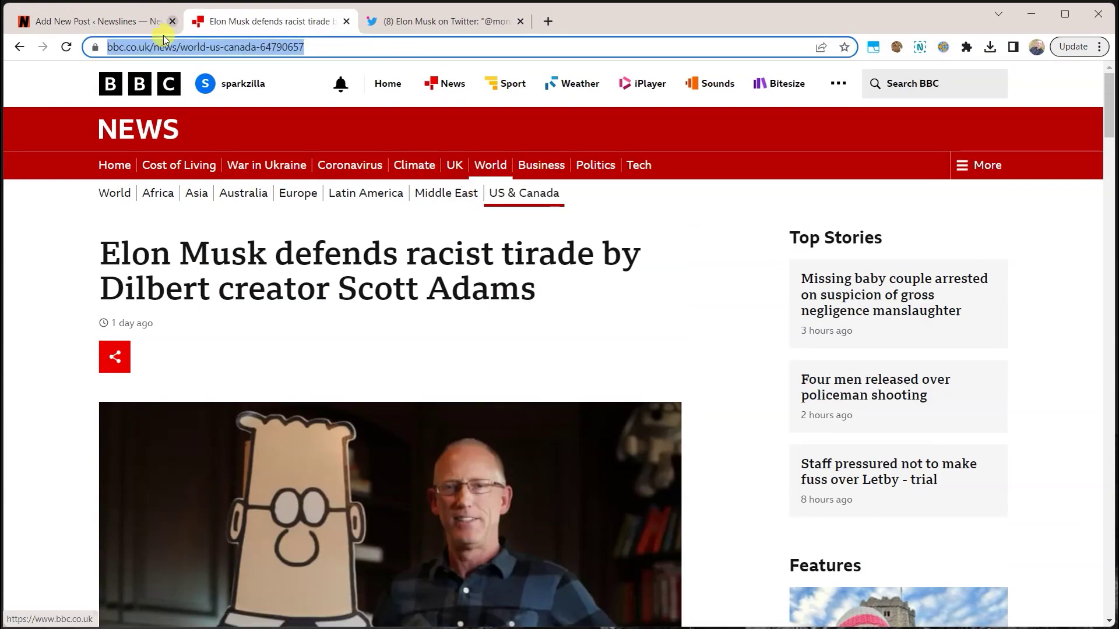
pyautogui.click(110, 19)
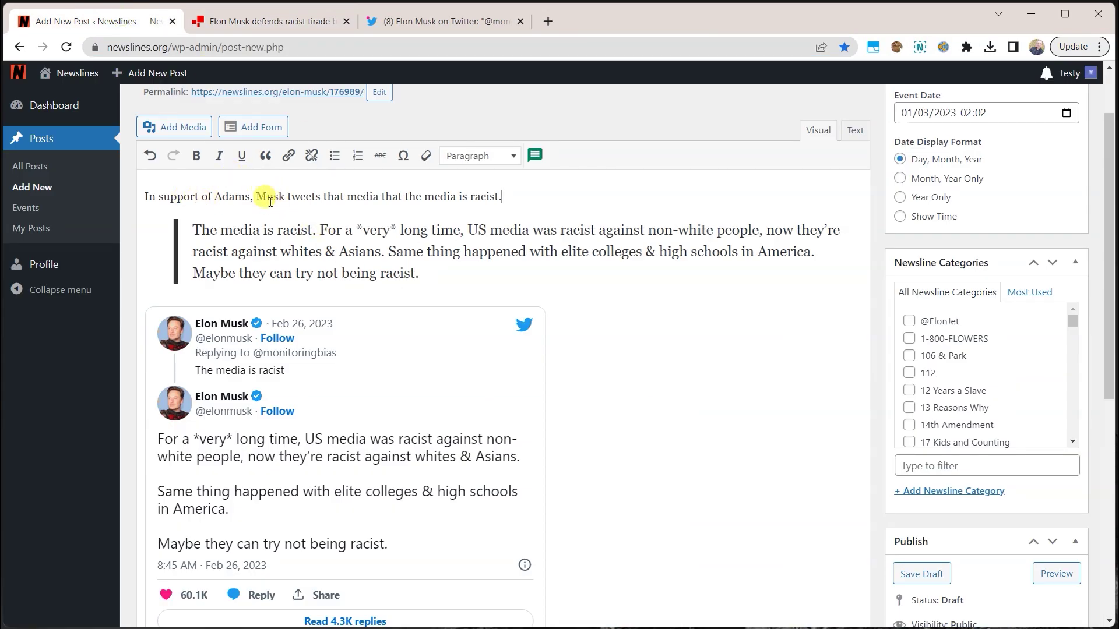
pyautogui.moveTo(321, 194); pyautogui.dragTo(287, 195)
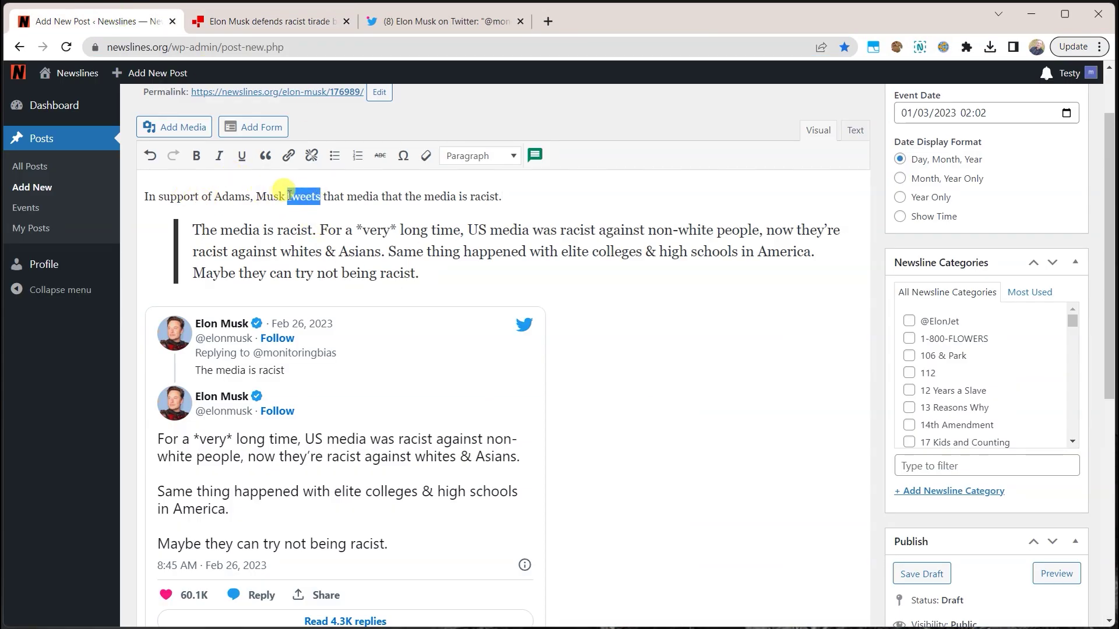
pyautogui.click(290, 156)
pyautogui.hotkey('ctrl', 'v')
pyautogui.press('Return')
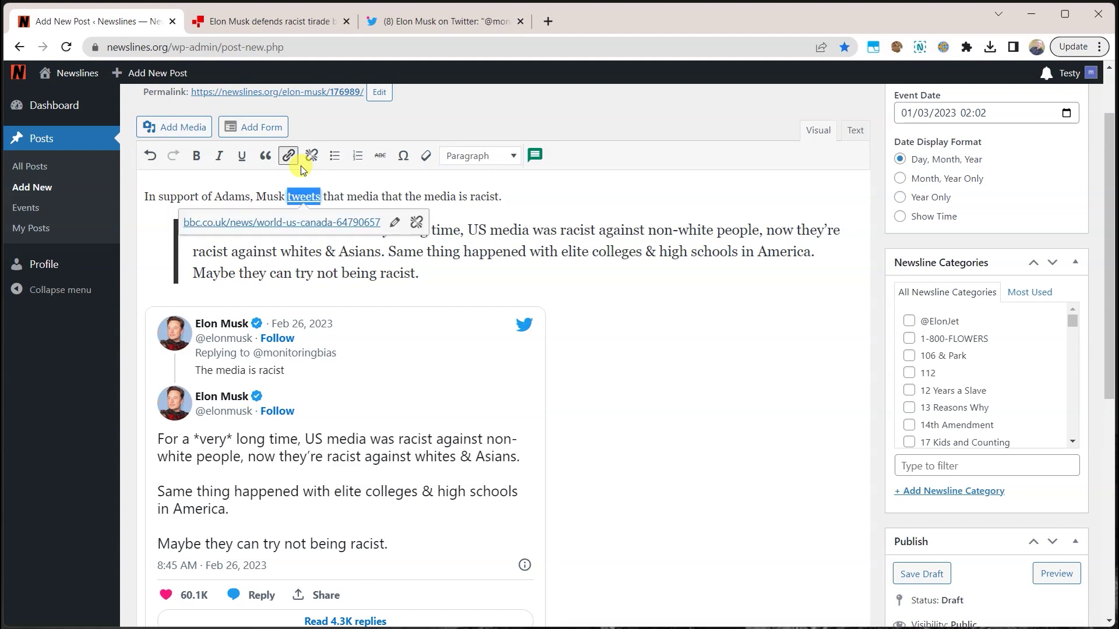
pyautogui.click(700, 321)
pyautogui.click(821, 260)
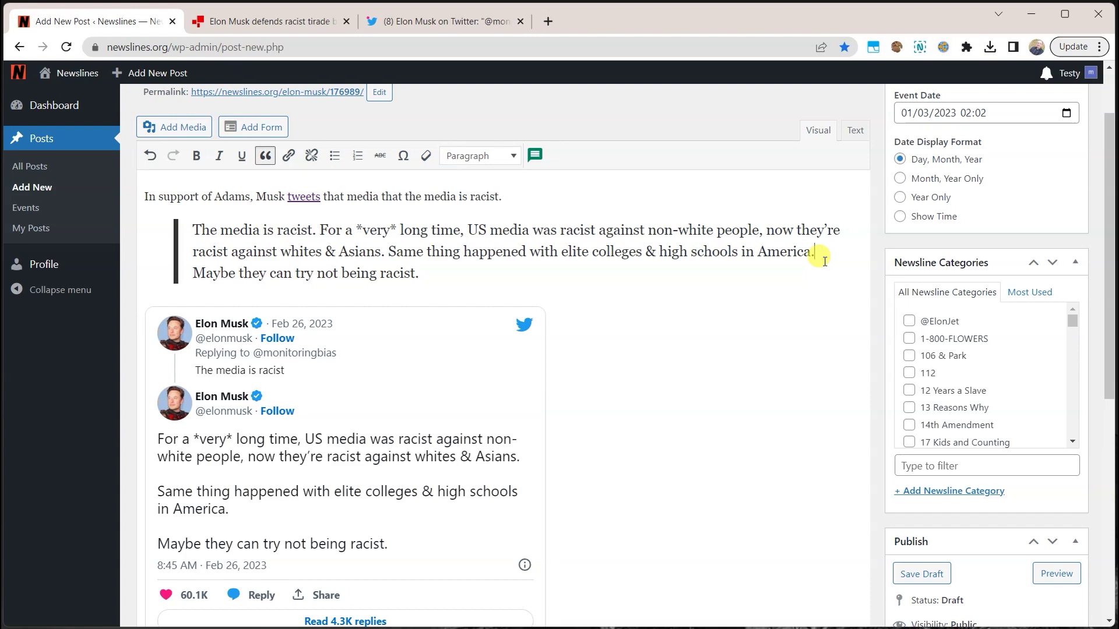
# - Assign the Statements event "Makes Statement" to the post
pyautogui.scroll(-3, 824, 261)
pyautogui.scroll(3, 824, 295)
pyautogui.scroll(-6, 824, 290)
pyautogui.click(306, 416)
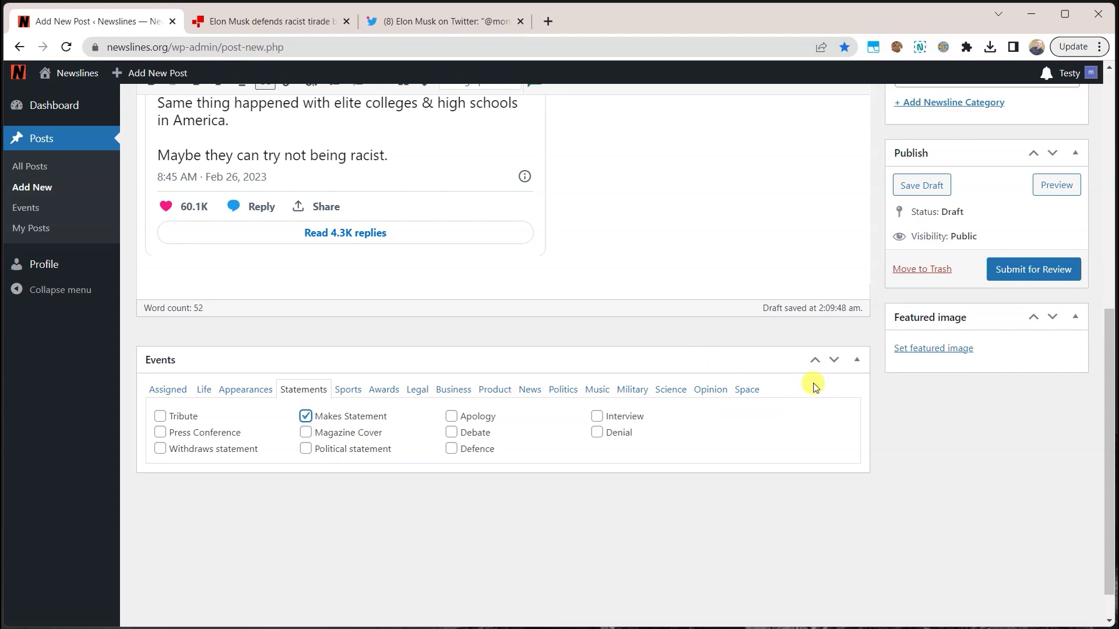
pyautogui.scroll(6, 814, 388)
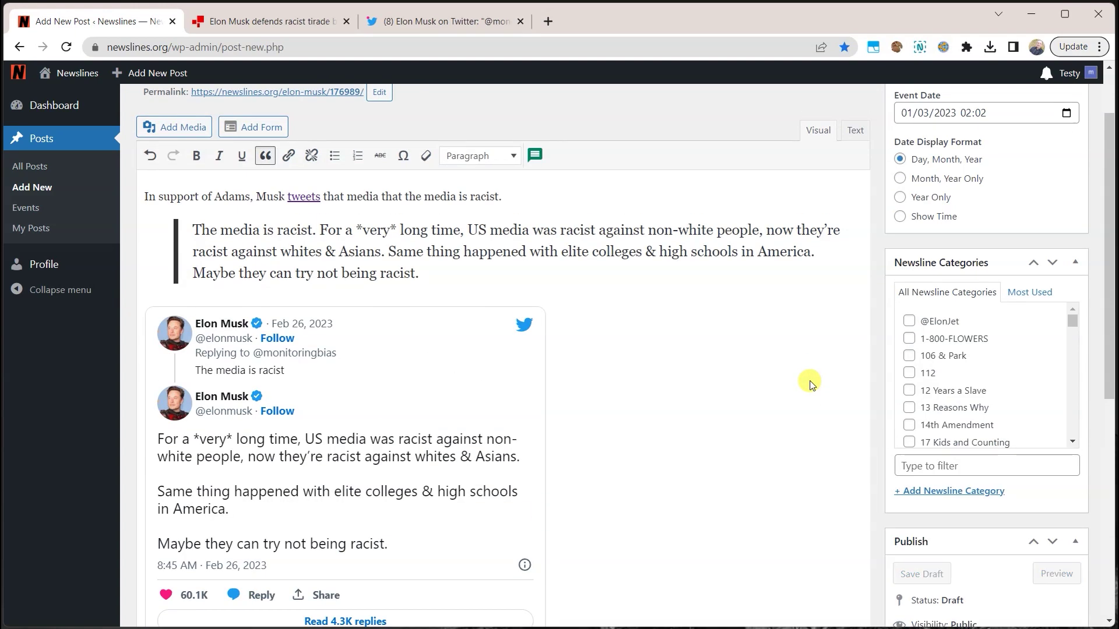
# - Check the tweet in the BBC article and set the post's event date to 26/02/2023 20:45
pyautogui.hotkey('ctrl', 'Tab')
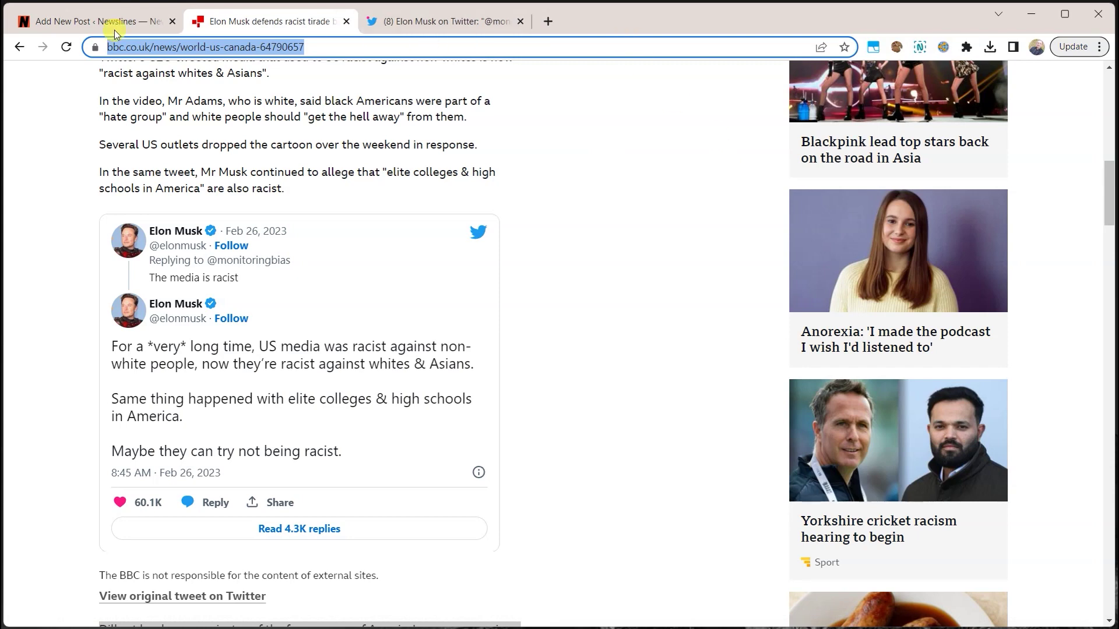
pyautogui.click(107, 21)
pyautogui.click(908, 113)
pyautogui.write('26/')
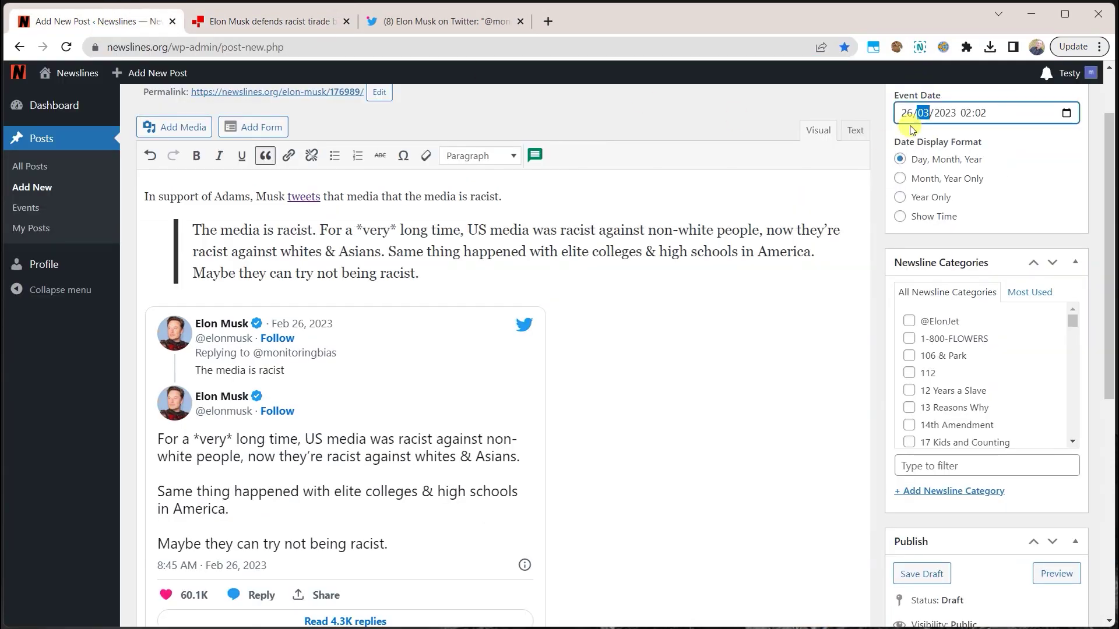
pyautogui.write('02')
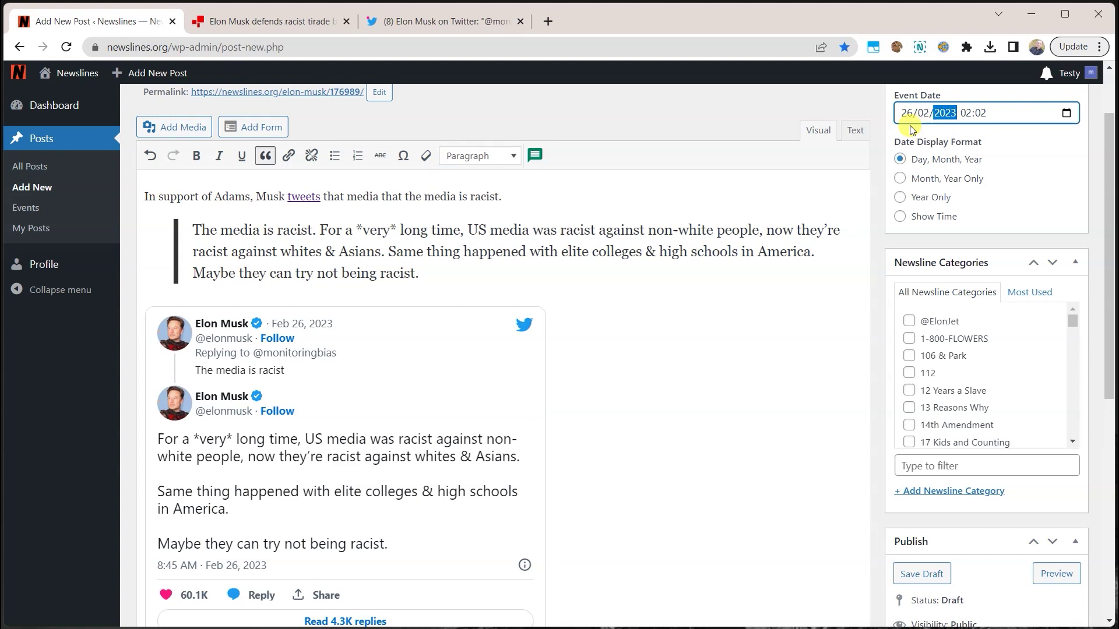
pyautogui.click(968, 115)
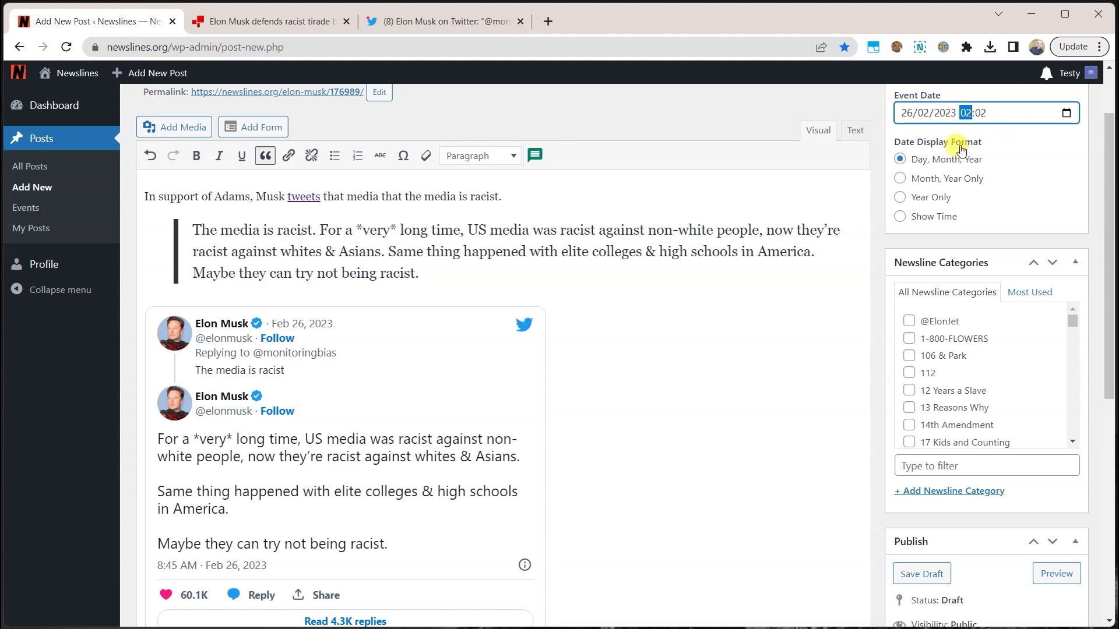
pyautogui.write('20:4')
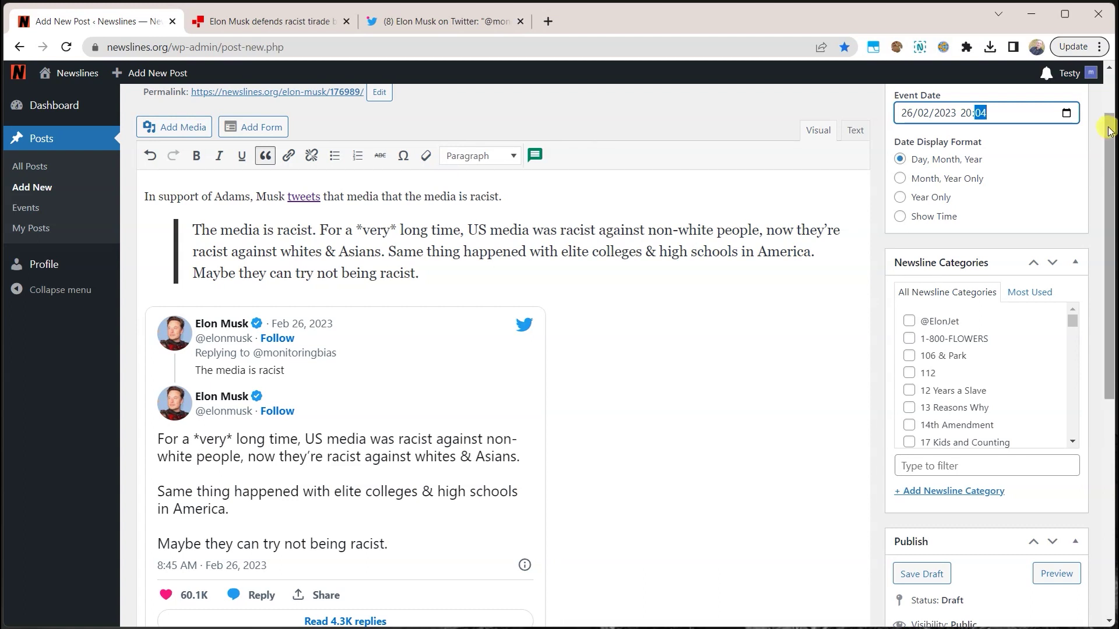
pyautogui.write('5')
pyautogui.click(1036, 154)
# - Filter the newsline categories for Scott Adams and assign that category to the post
pyautogui.click(982, 491)
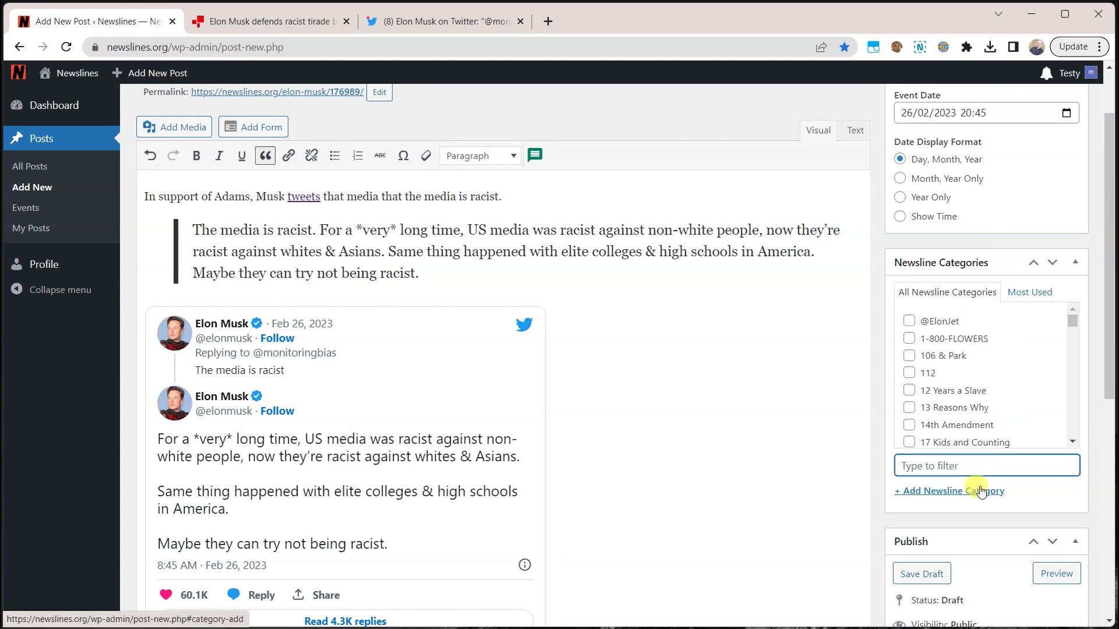
pyautogui.write('Soctt Adam')
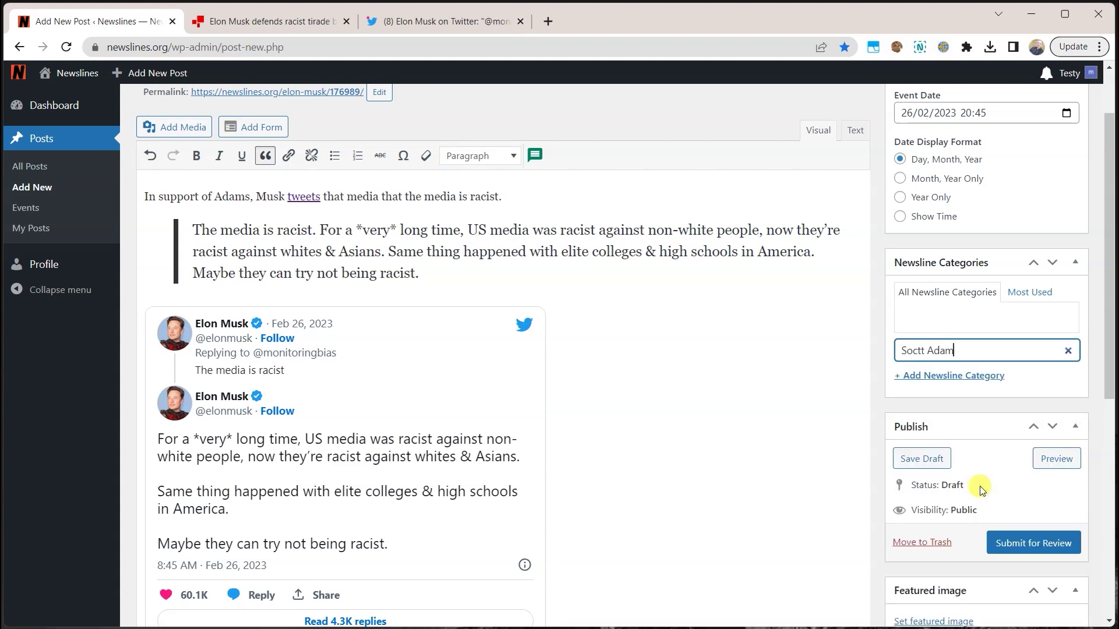
pyautogui.write('s')
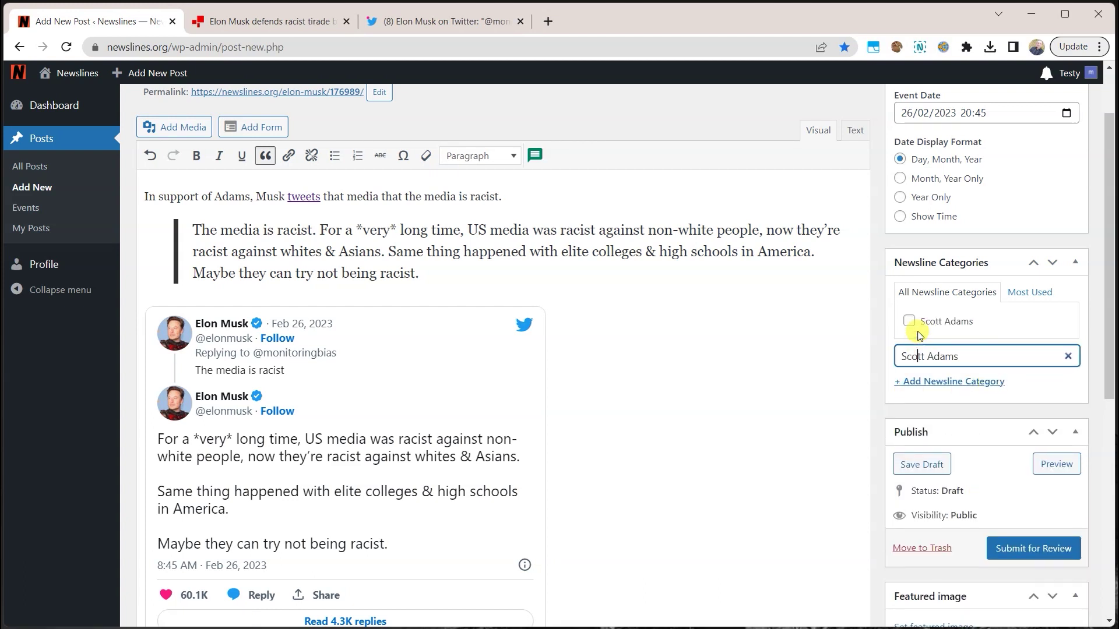
pyautogui.click(909, 321)
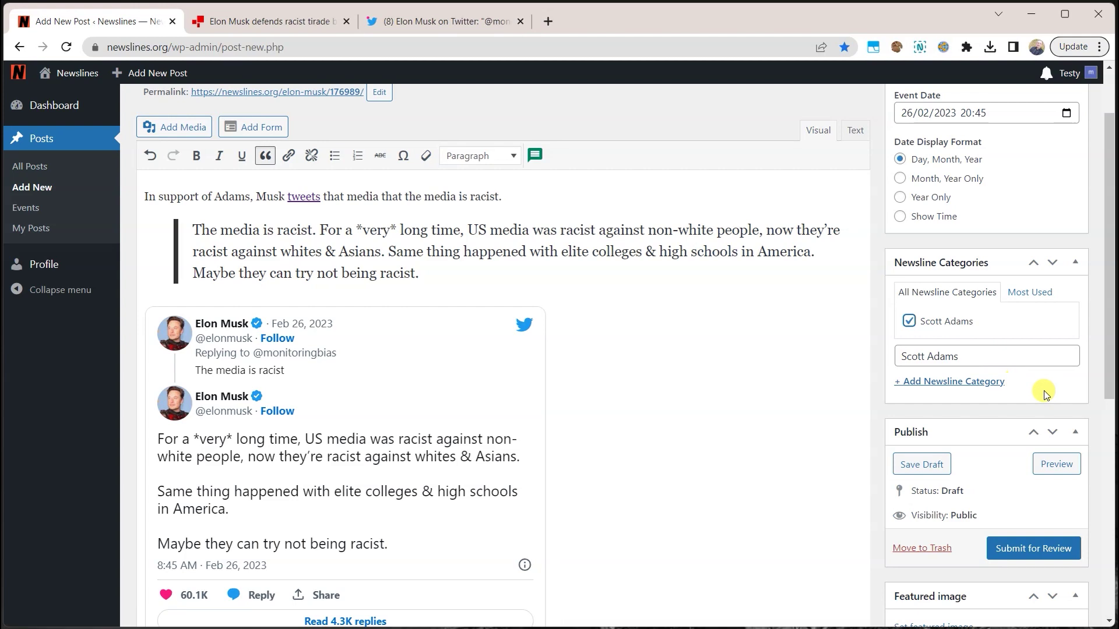
# - Title the post "Musk supports Adams, says 'The media is racist'"
pyautogui.scroll(2, 714, 251)
pyautogui.click(233, 146)
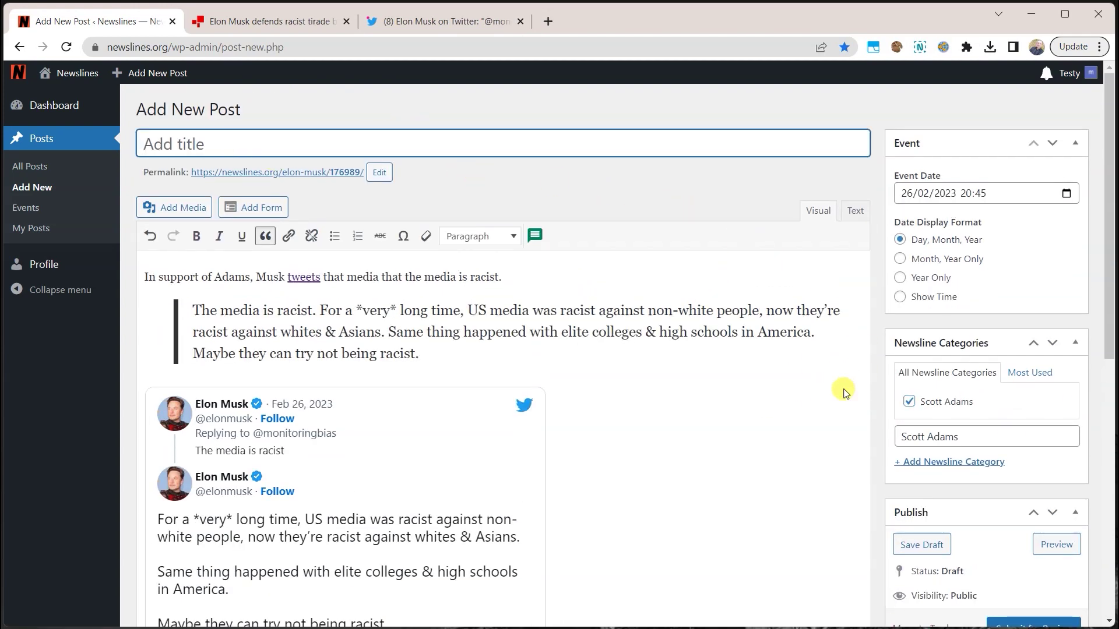
pyautogui.write('Musk supports Adams')
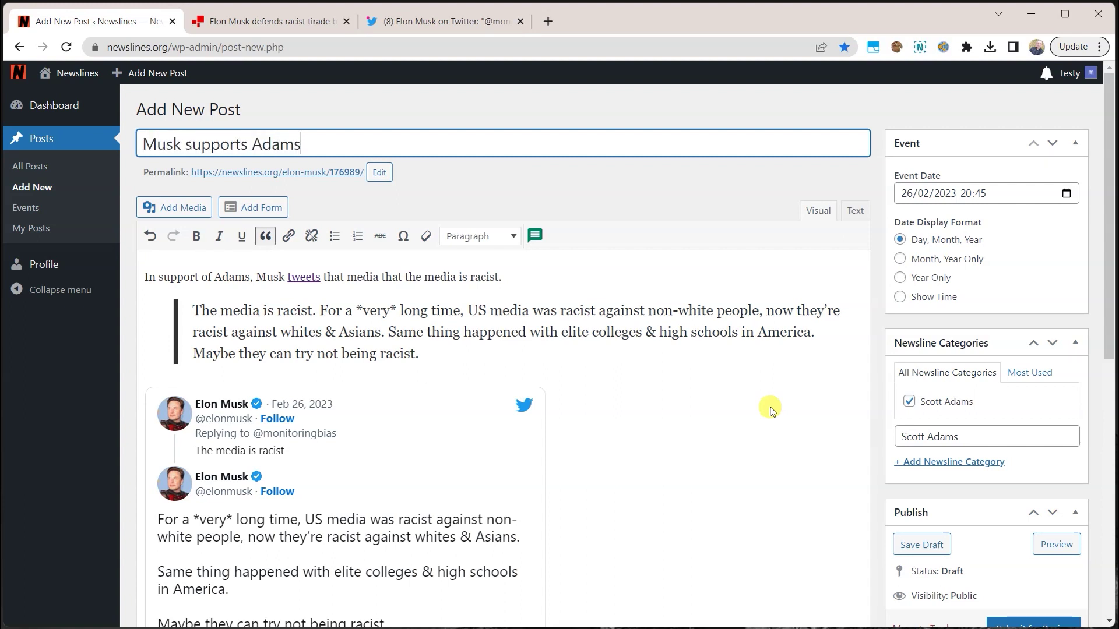
pyautogui.write(", say 'The media is racist")
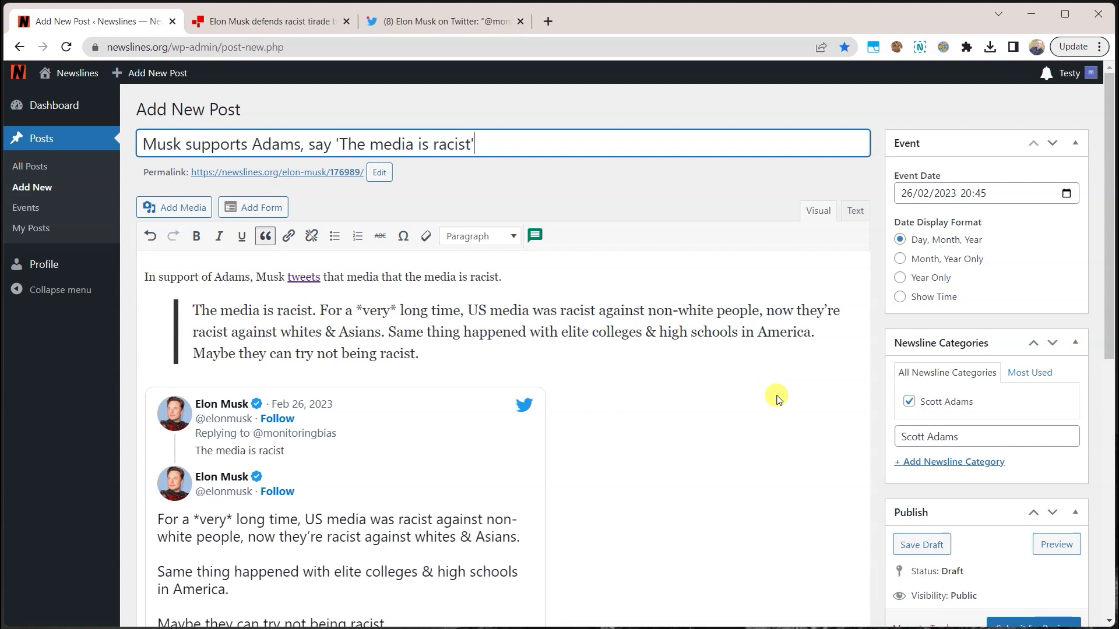
pyautogui.click(331, 144)
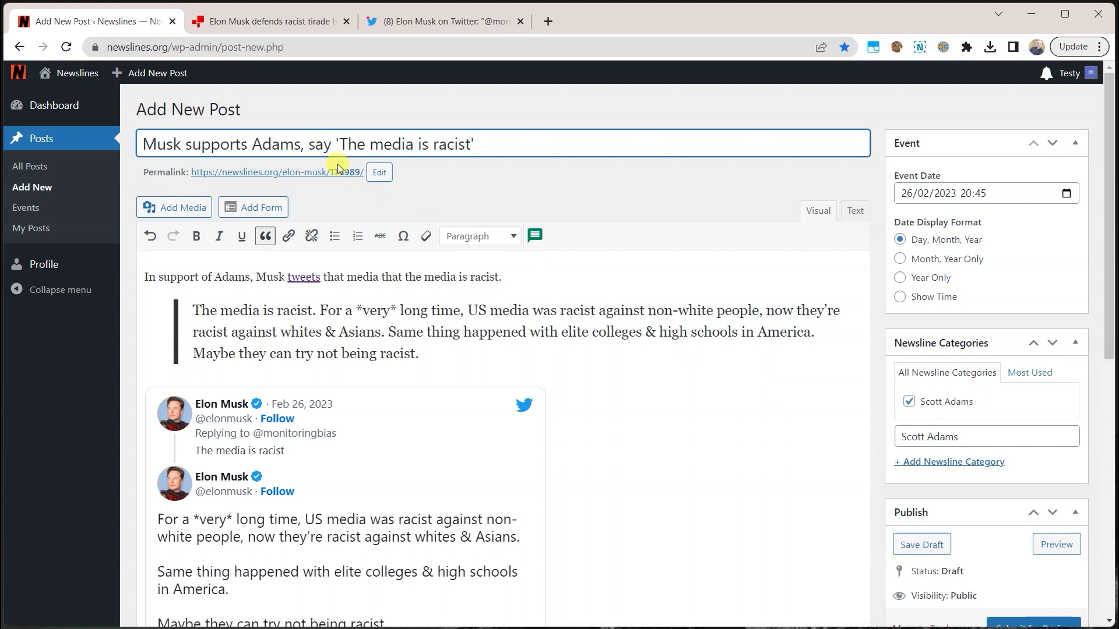
pyautogui.write('s')
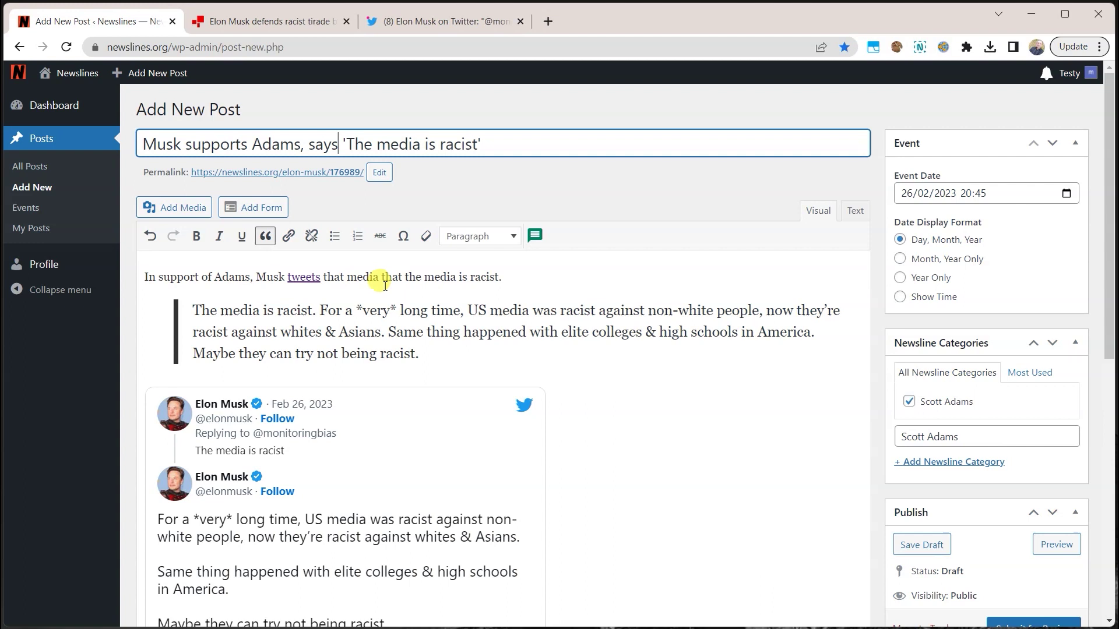
# - Remove the duplicated "media that" so the opening sentence reads "In support of Adams, Musk tweets that the media is racist."
pyautogui.click(406, 276)
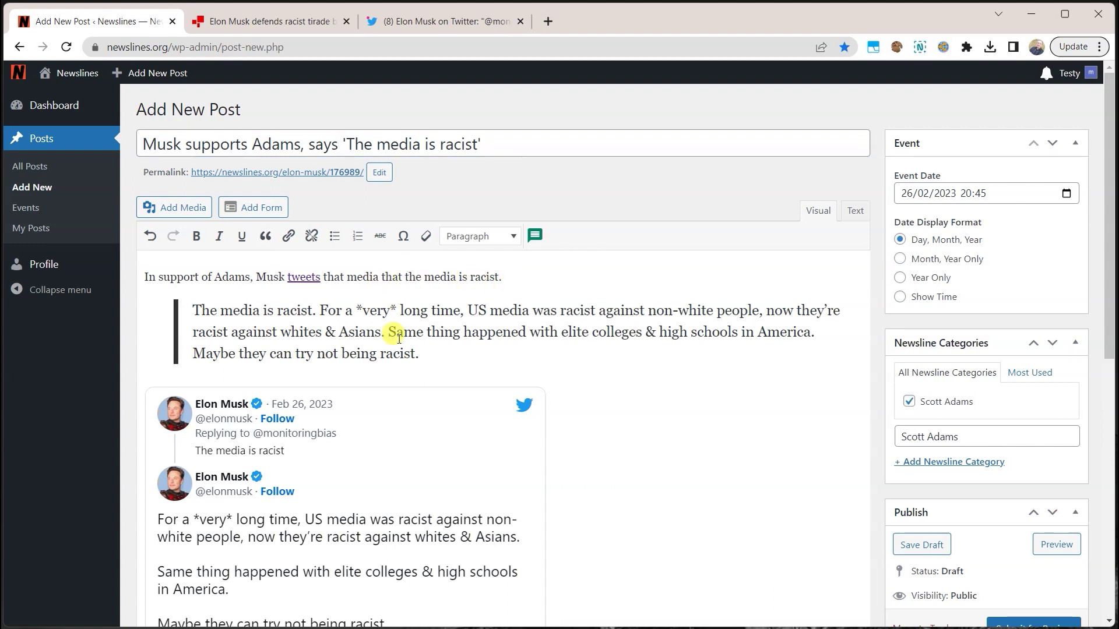
pyautogui.press('BackSpace')
pyautogui.press('BackSpace')
pyautogui.press('BackSpace')
pyautogui.press('BackSpace')
pyautogui.press('BackSpace')
pyautogui.press('BackSpace')
pyautogui.press('BackSpace')
pyautogui.press('BackSpace')
pyautogui.press('BackSpace')
pyautogui.press('BackSpace')
pyautogui.press('BackSpace')
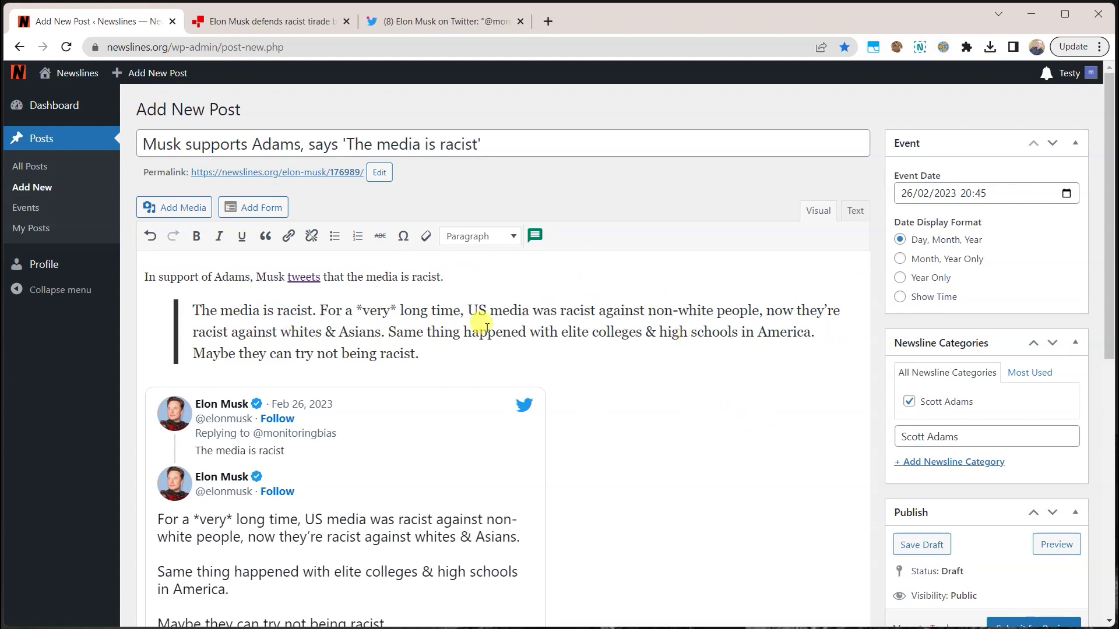
# - Check the post's content, submit it for review and open its preview
pyautogui.scroll(-3, 731, 379)
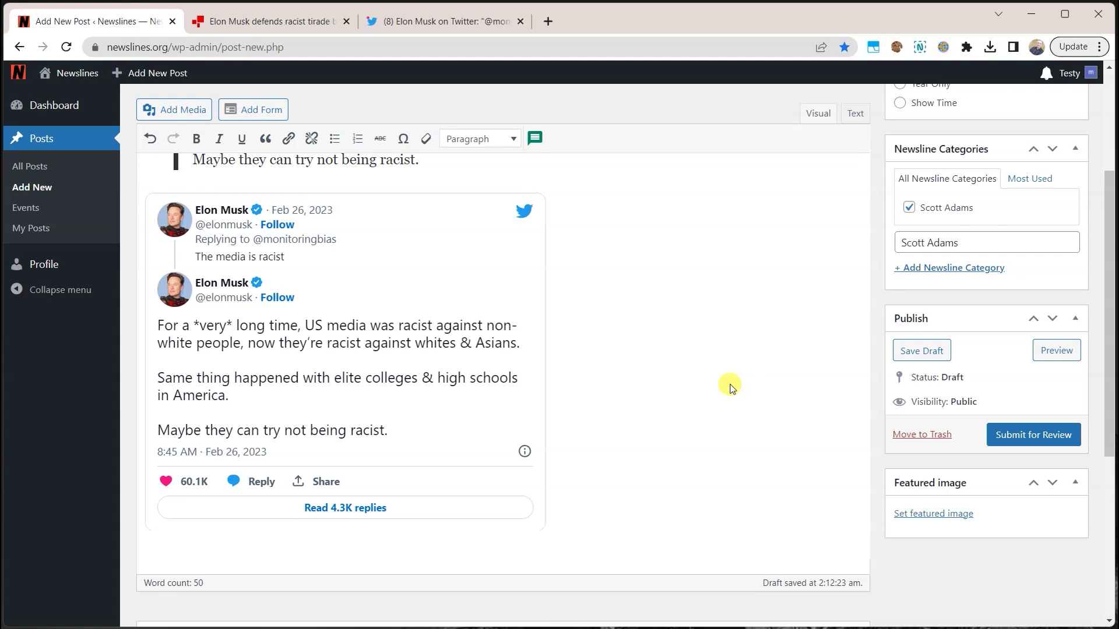
pyautogui.scroll(3, 783, 339)
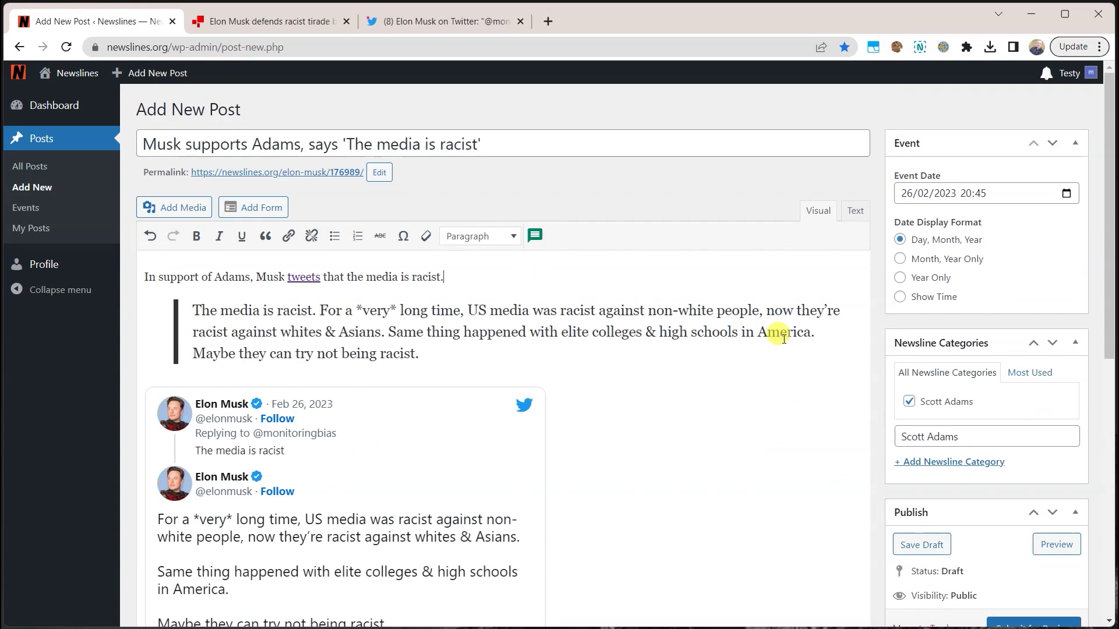
pyautogui.scroll(-3, 784, 338)
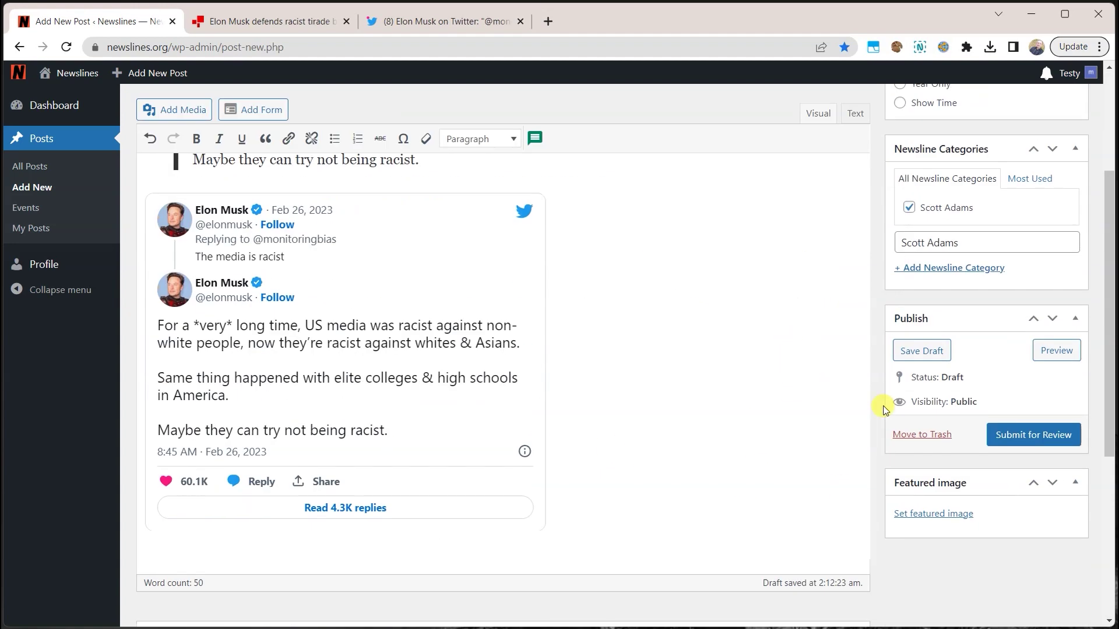
pyautogui.click(1034, 438)
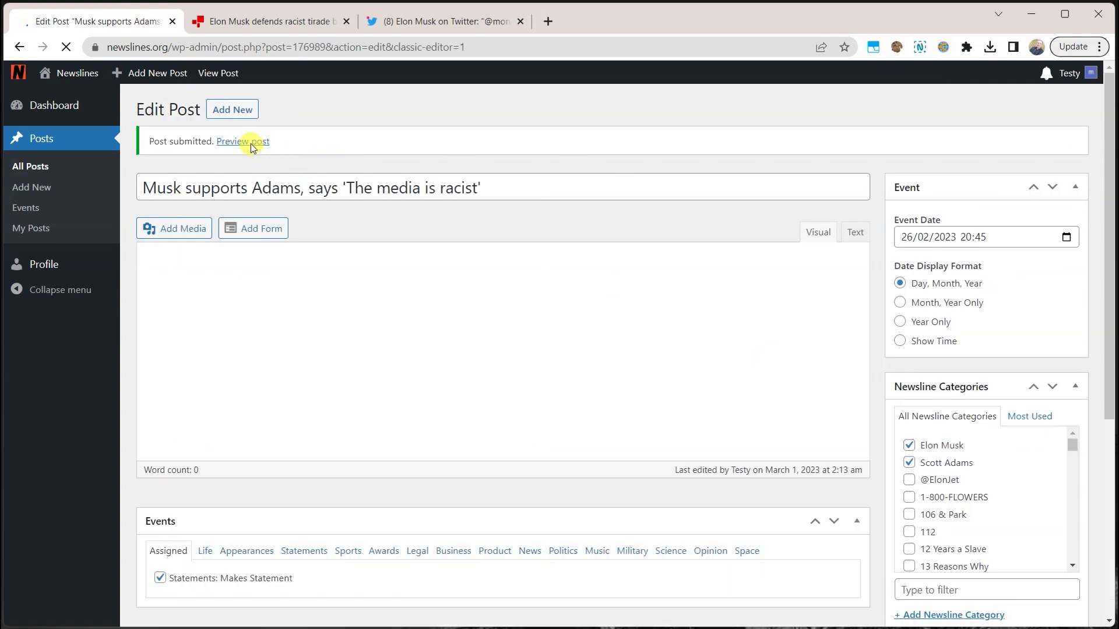
pyautogui.click(250, 143)
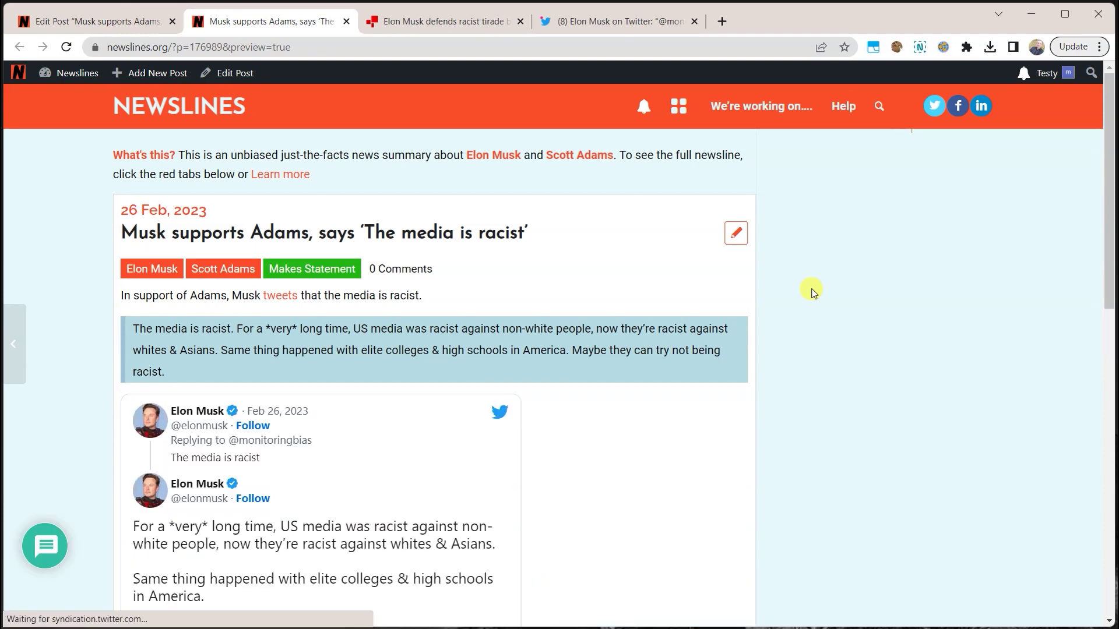
pyautogui.moveTo(1113, 207)
pyautogui.mouseDown()
pyautogui.moveTo(1113, 233)
pyautogui.moveTo(1113, 205)
pyautogui.mouseUp()
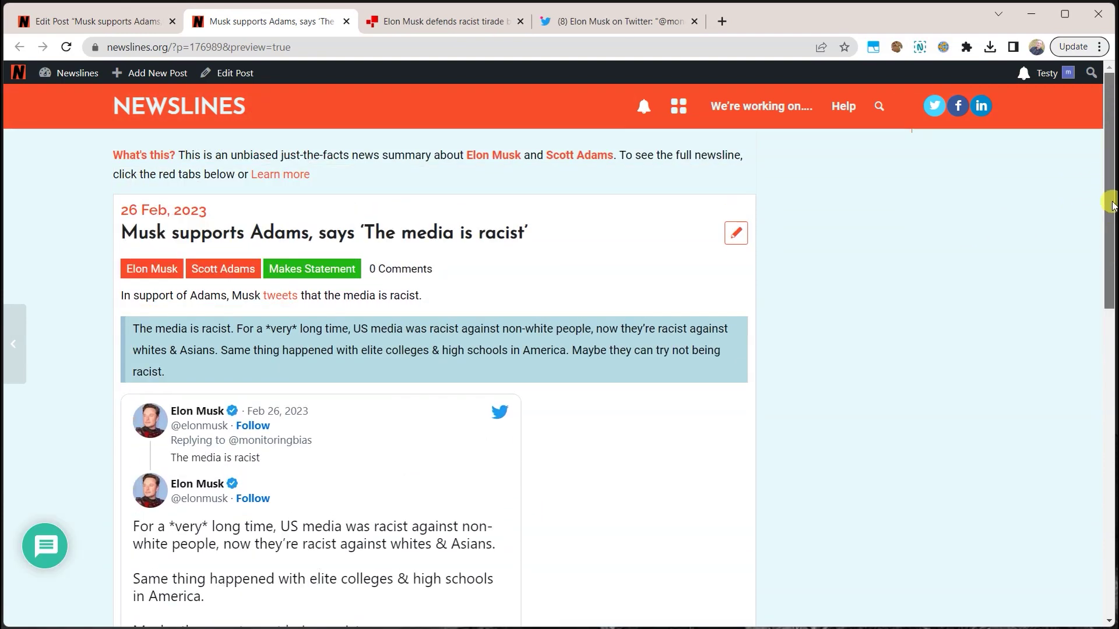
# - Return to the site administration tab and view the new post on the public Elon Musk newsline
pyautogui.click(135, 23)
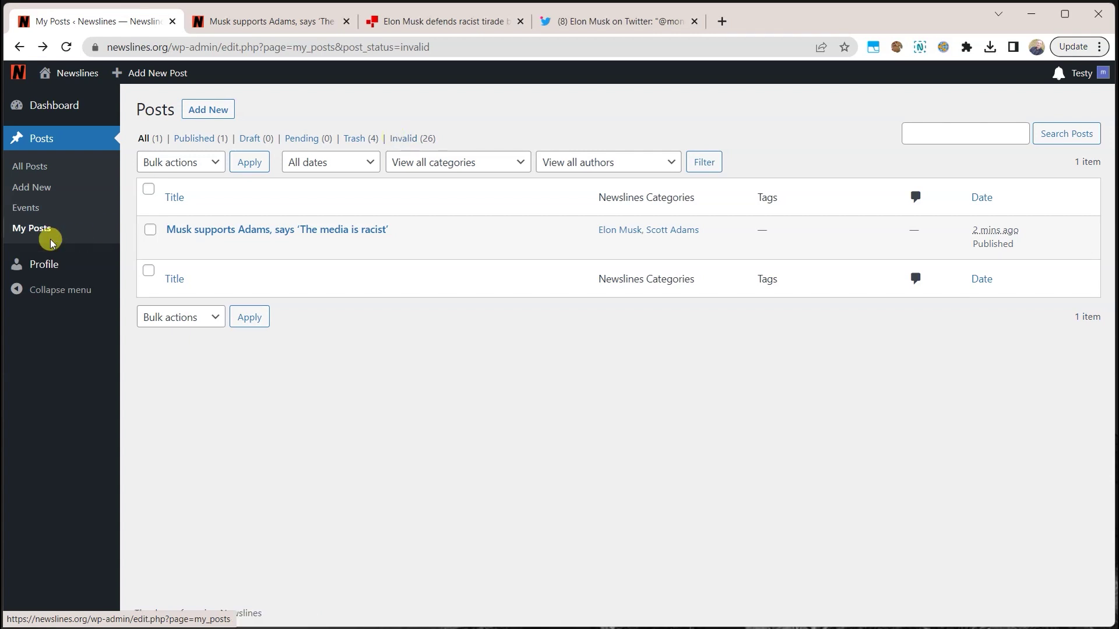
pyautogui.moveTo(88, 85)
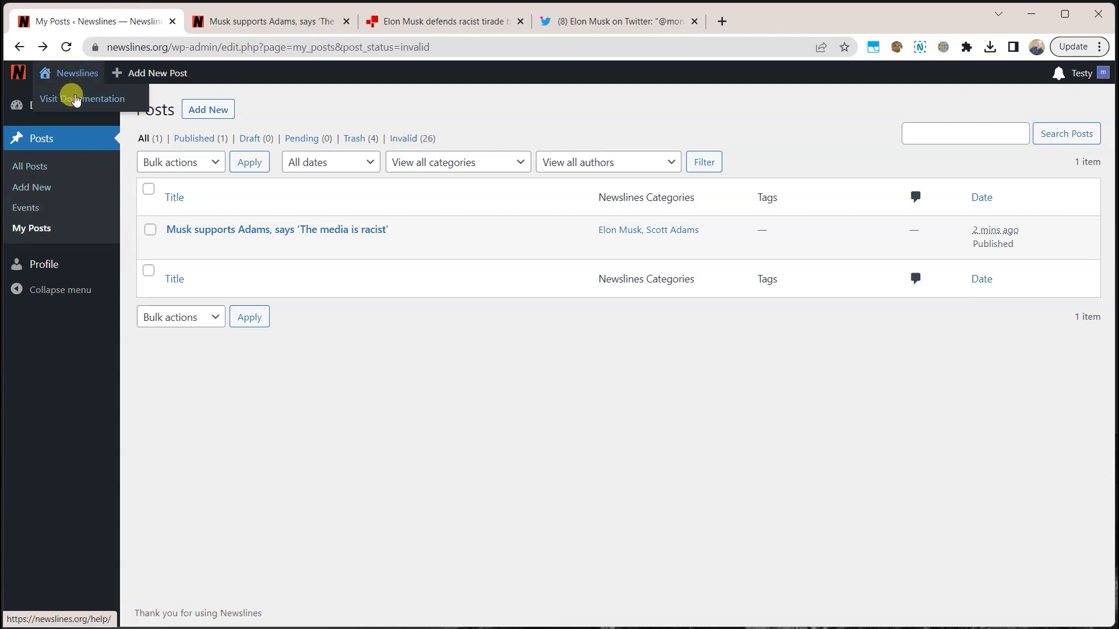
pyautogui.click(67, 74)
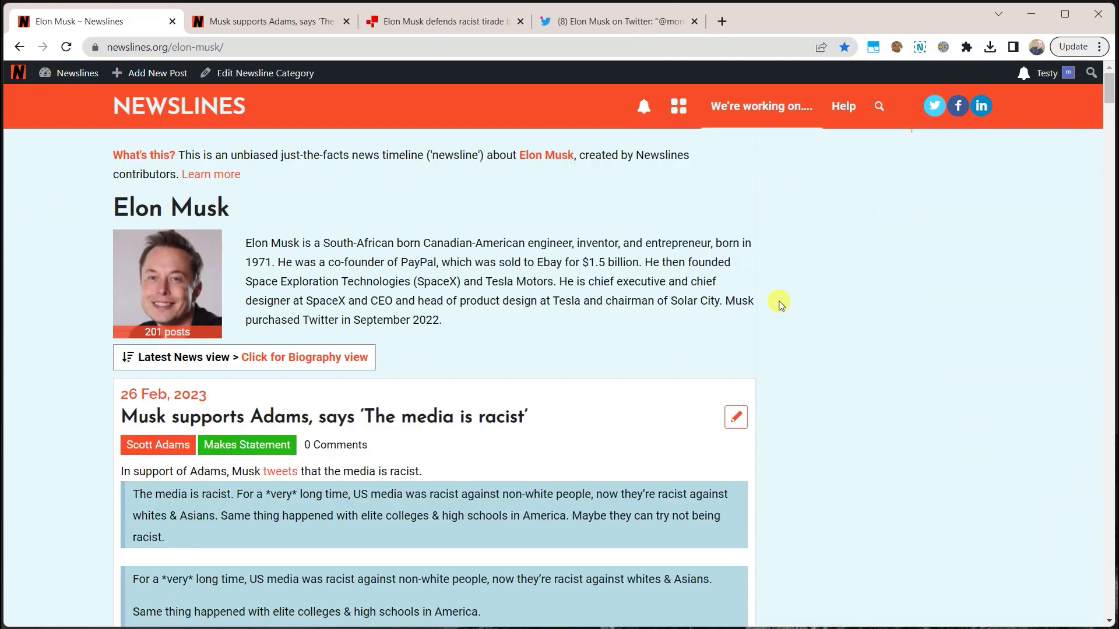
pyautogui.moveTo(1114, 91)
pyautogui.mouseDown()
pyautogui.moveTo(1110, 110)
pyautogui.moveTo(1112, 91)
pyautogui.mouseUp()
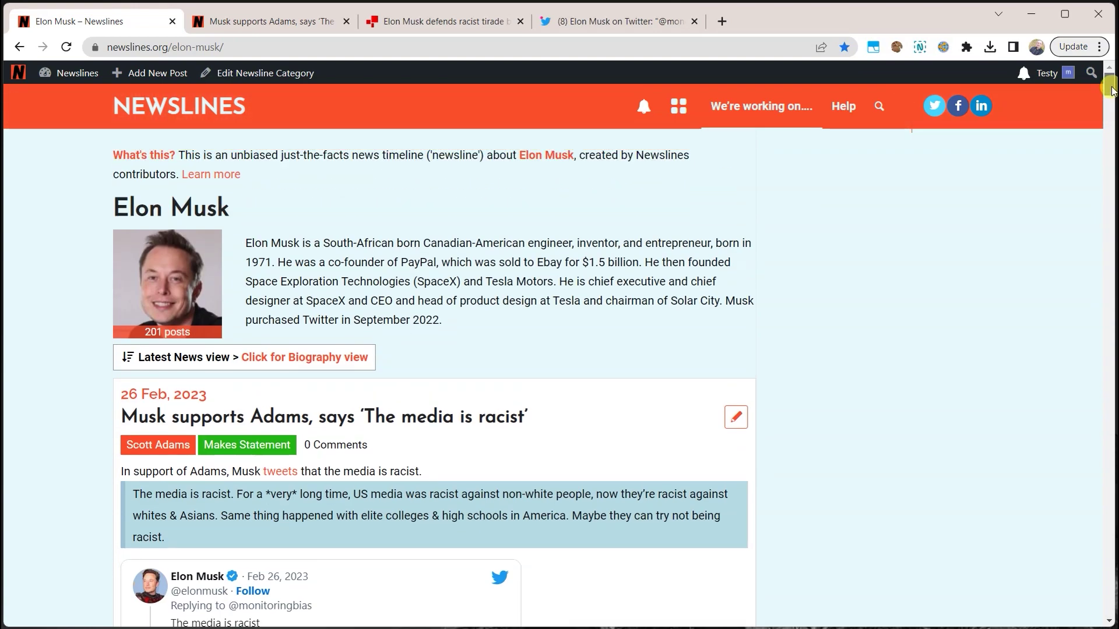